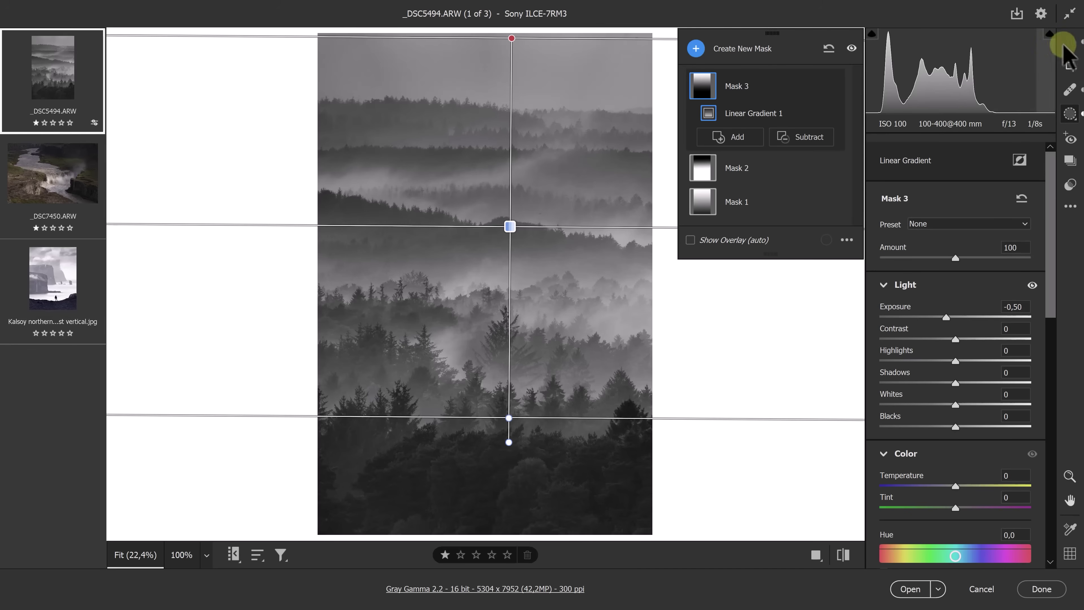
Step: Raise the overall exposure of the foggy forest photo and set Mask 3's Contrast to +100 and Blacks to -30
left_click(1070, 42)
left_click_drag(950, 316, 960, 316)
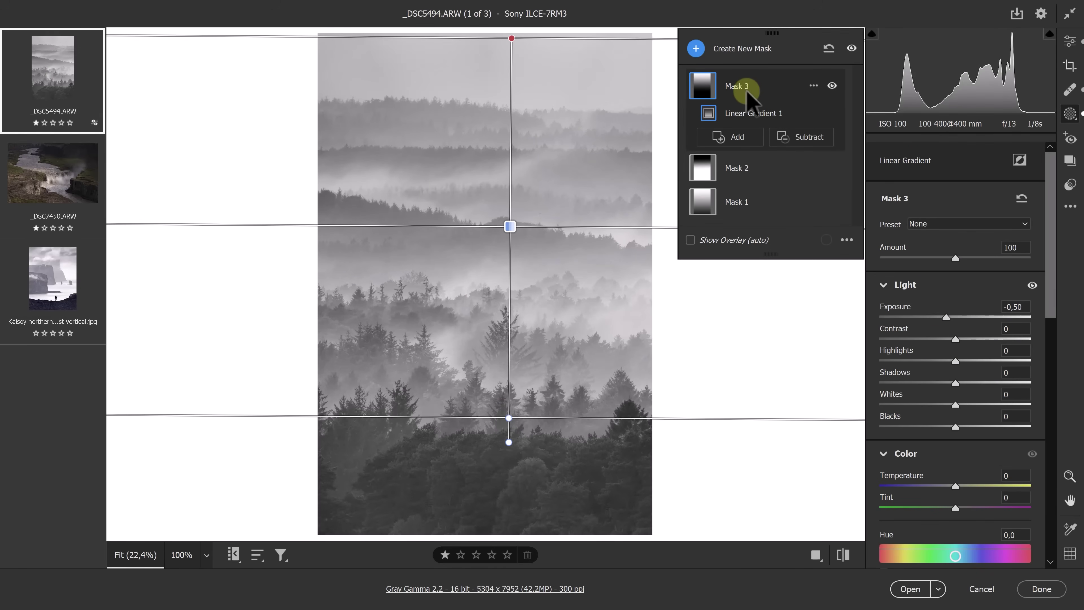
left_click_drag(954, 338, 1043, 338)
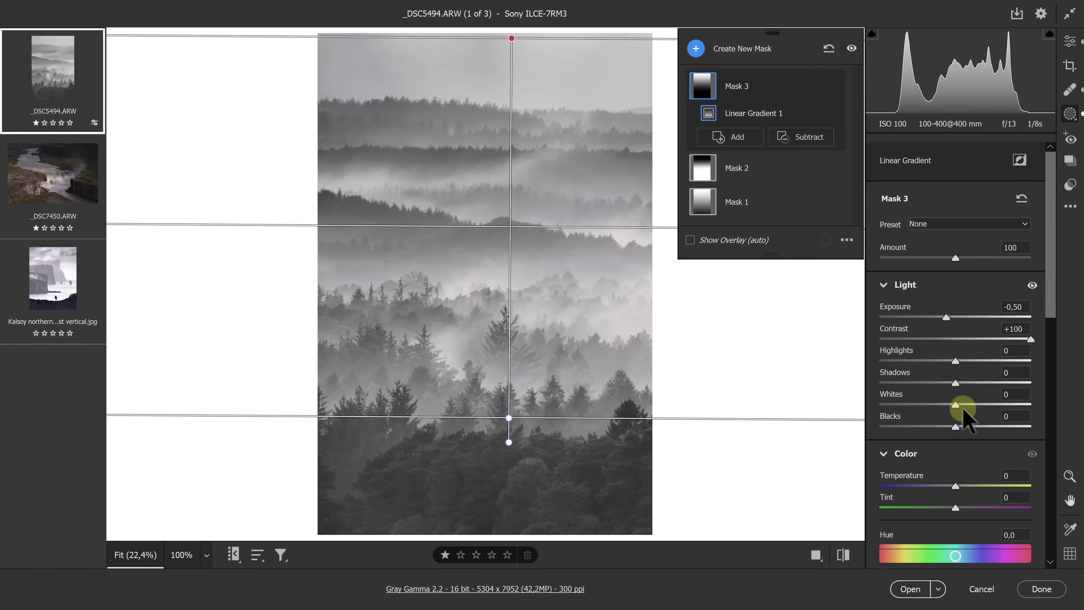
left_click_drag(955, 426, 934, 427)
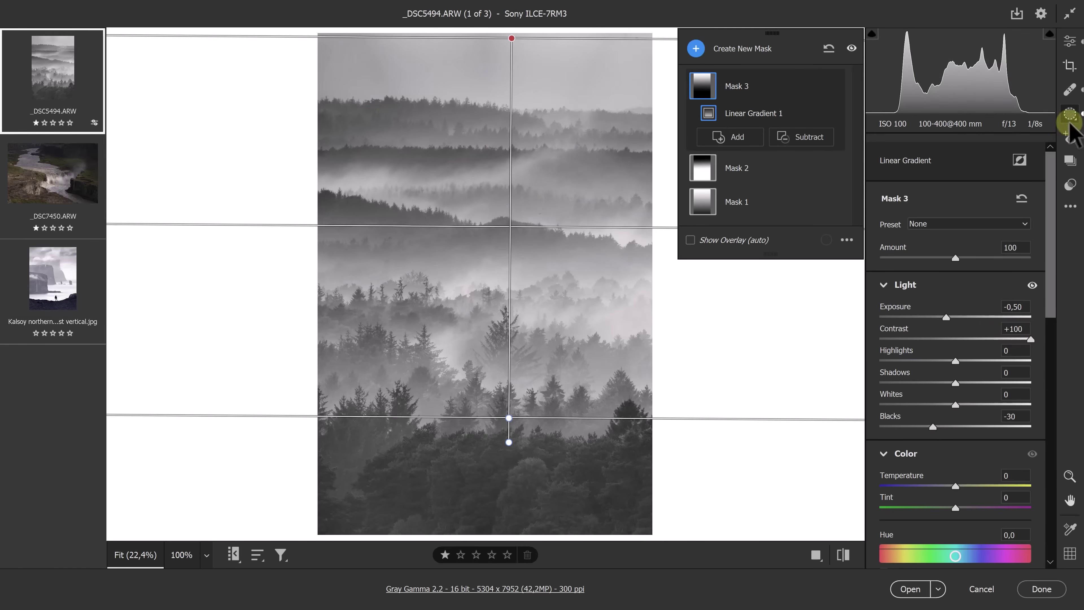
left_click(1070, 42)
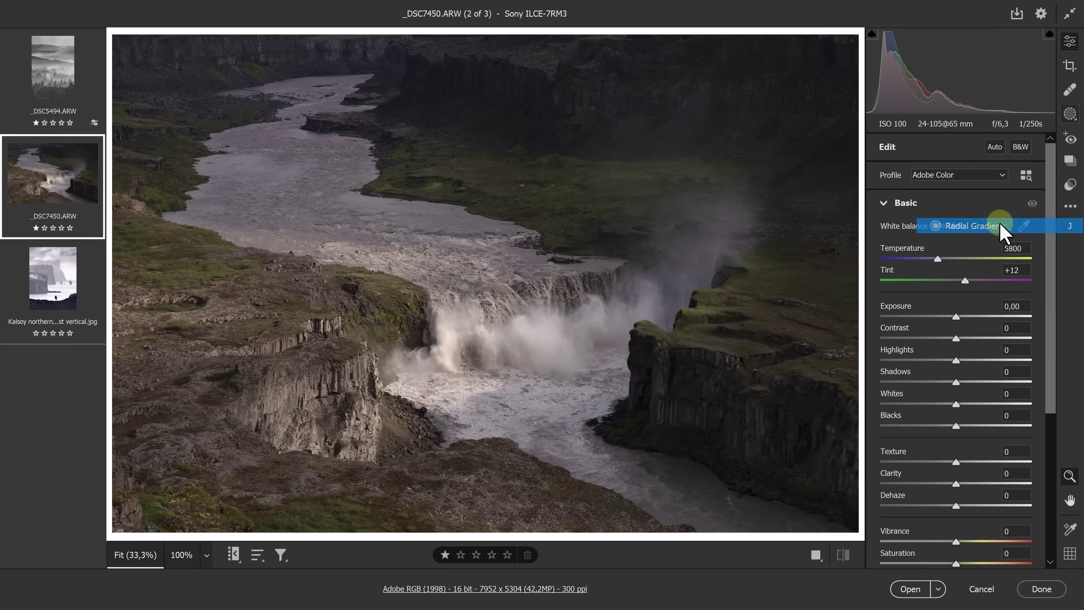
Step: Add a radial gradient mask with Dehaze -91 over the upper river in _DSC7450.ARW and shift it toward the photo's upper-left corner
key("j")
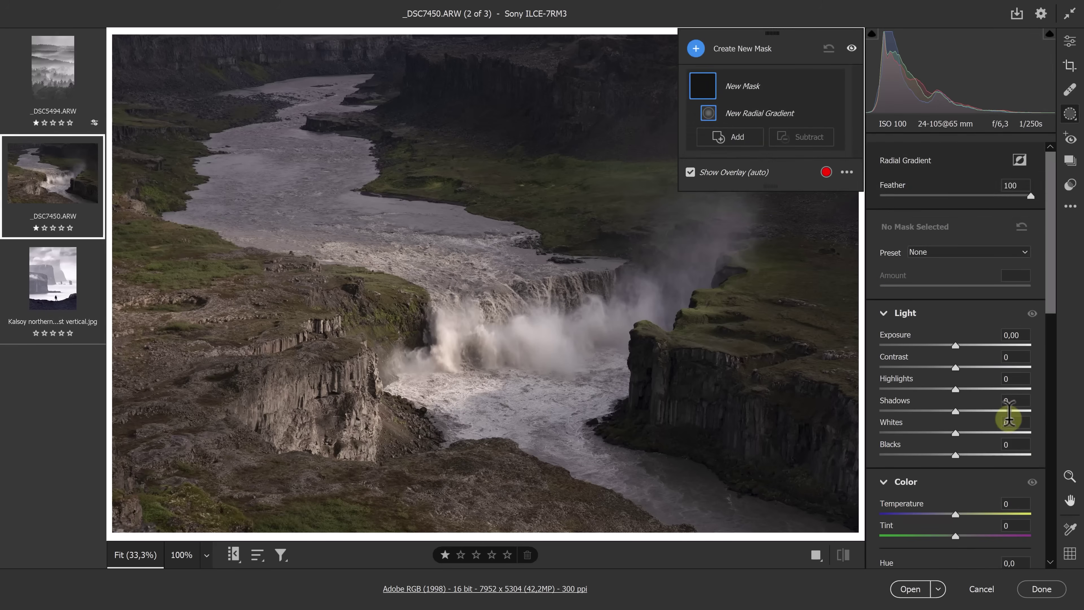
scroll(1006, 477, "down", 10)
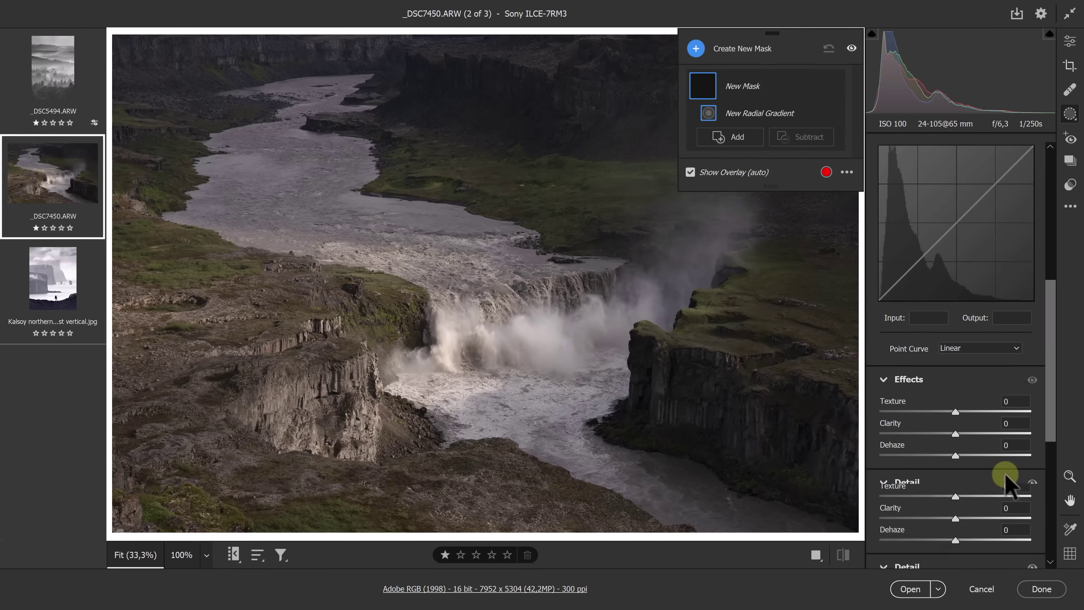
left_click_drag(316, 79, 585, 240)
left_click_drag(910, 456, 885, 446)
left_click(747, 104)
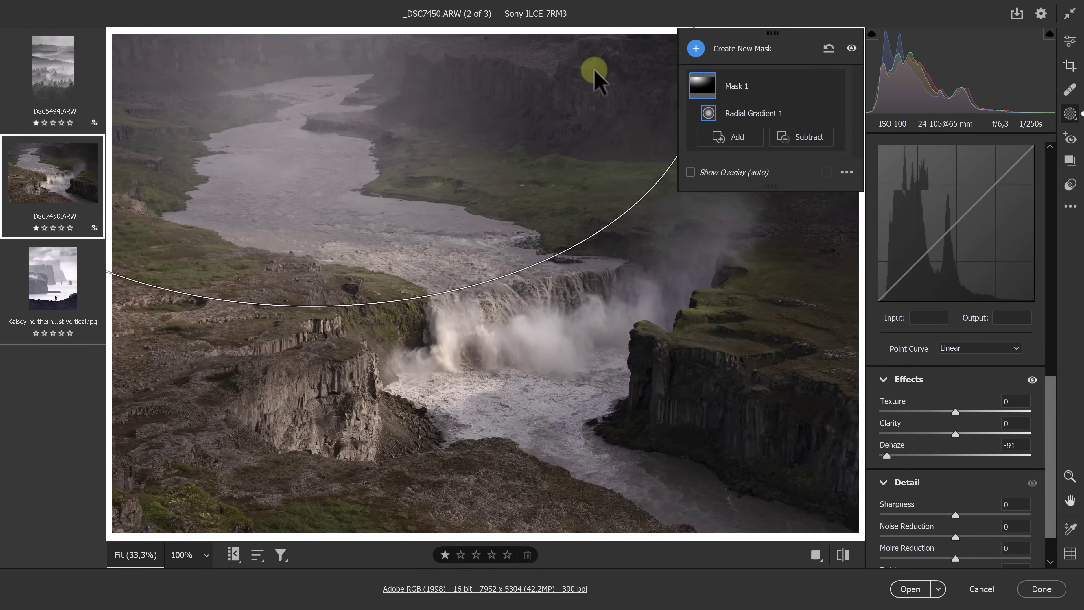
left_click_drag(419, 148, 397, 124)
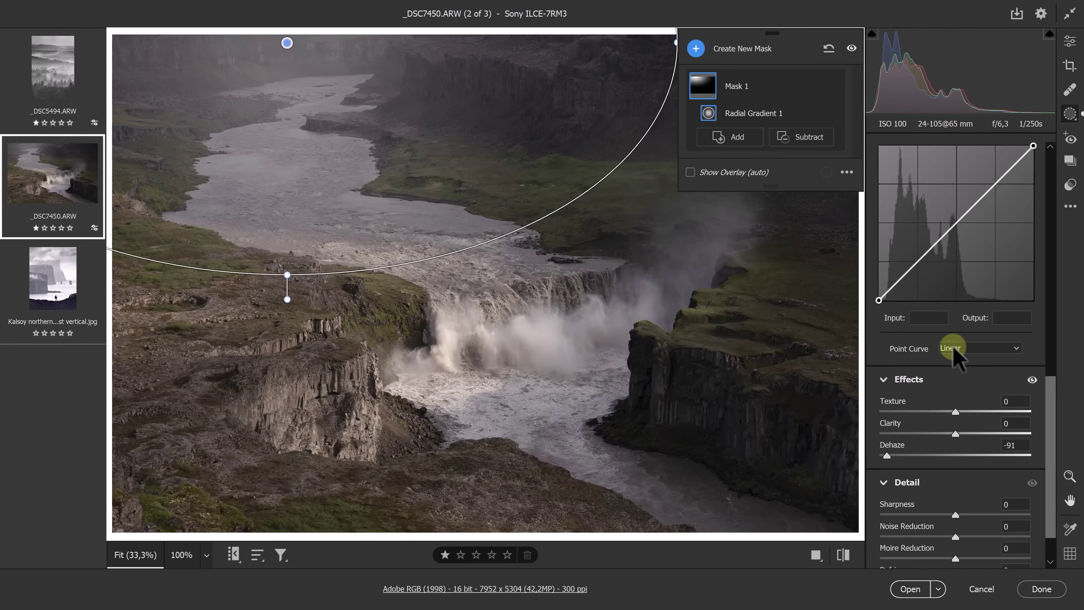
left_click(1069, 42)
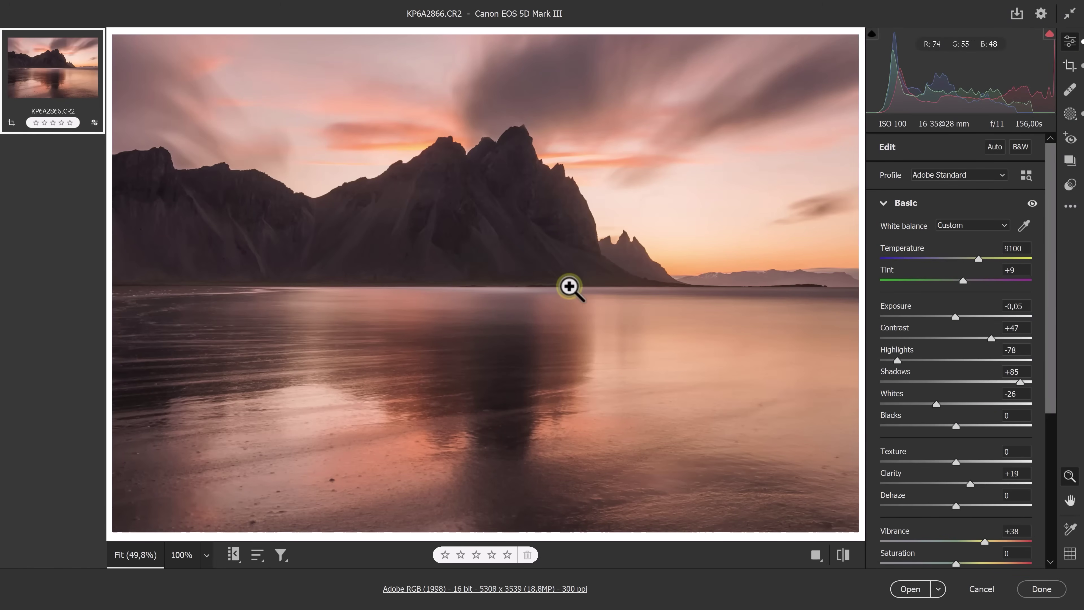
Step: Vary the white balance temperature of KP6A2866.CR2, trying a warmer 11250 and a cooler 6750
left_click_drag(978, 259, 982, 259)
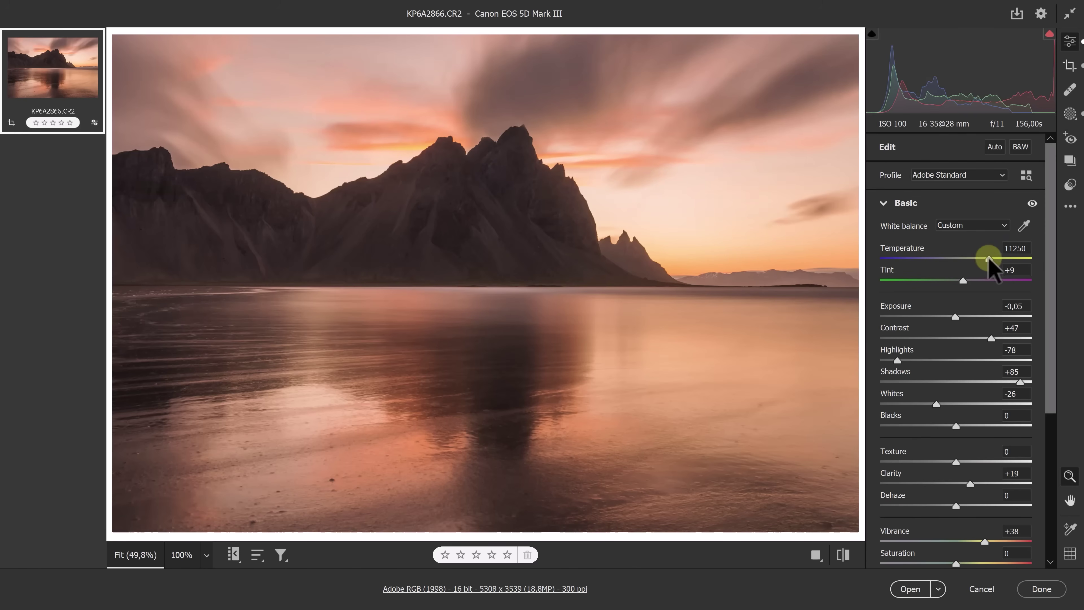
left_click_drag(989, 258, 953, 259)
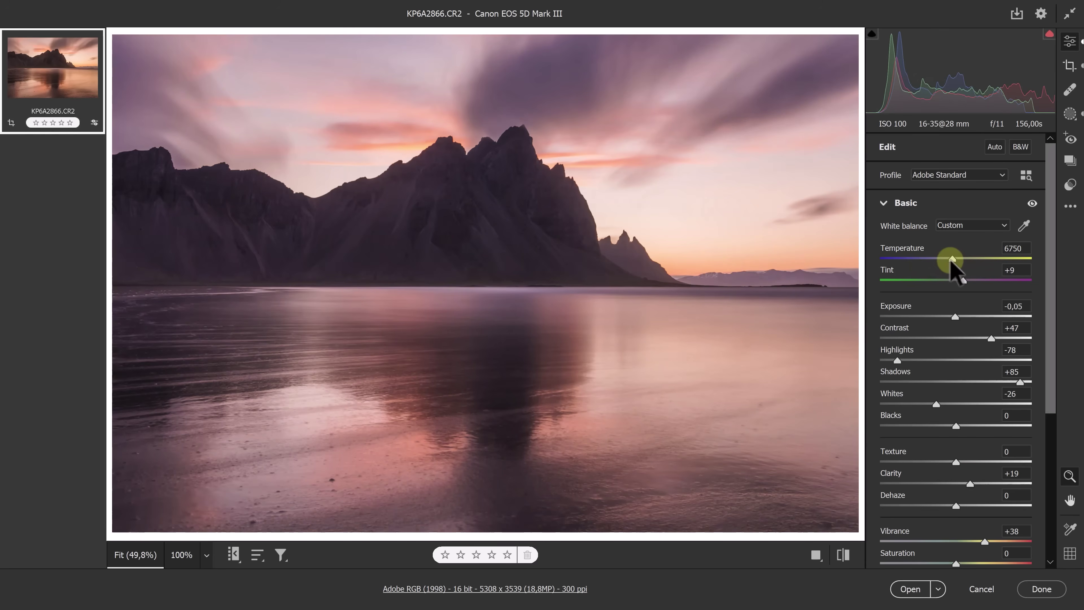
left_click_drag(938, 256, 935, 257)
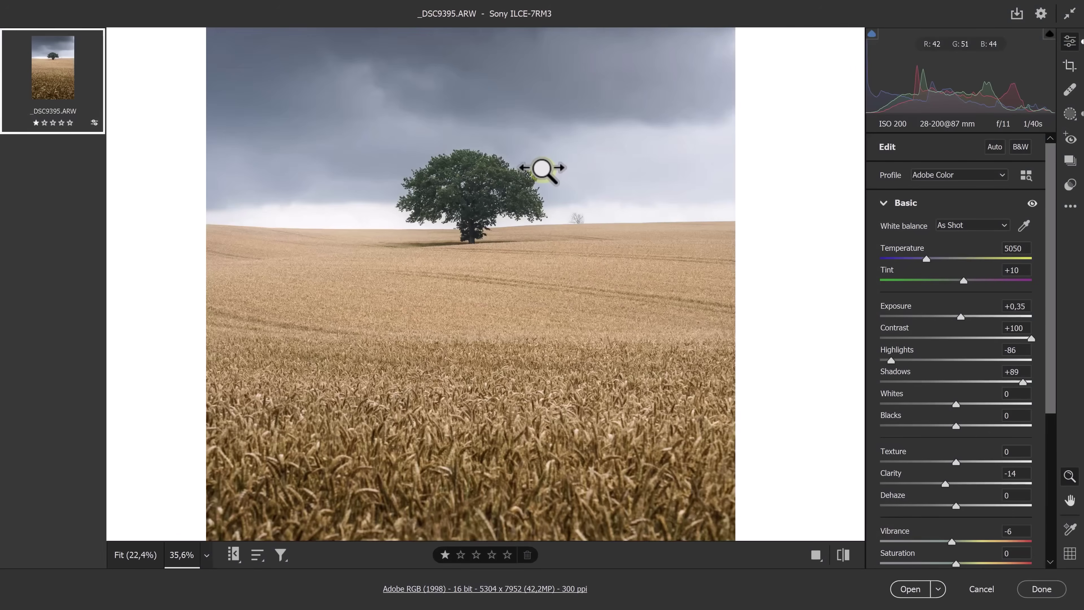
Step: Remove the small bare tree on the horizon using Content-Aware Remove at brush size 7, and hide the healing overlay
left_click_drag(545, 169, 591, 161)
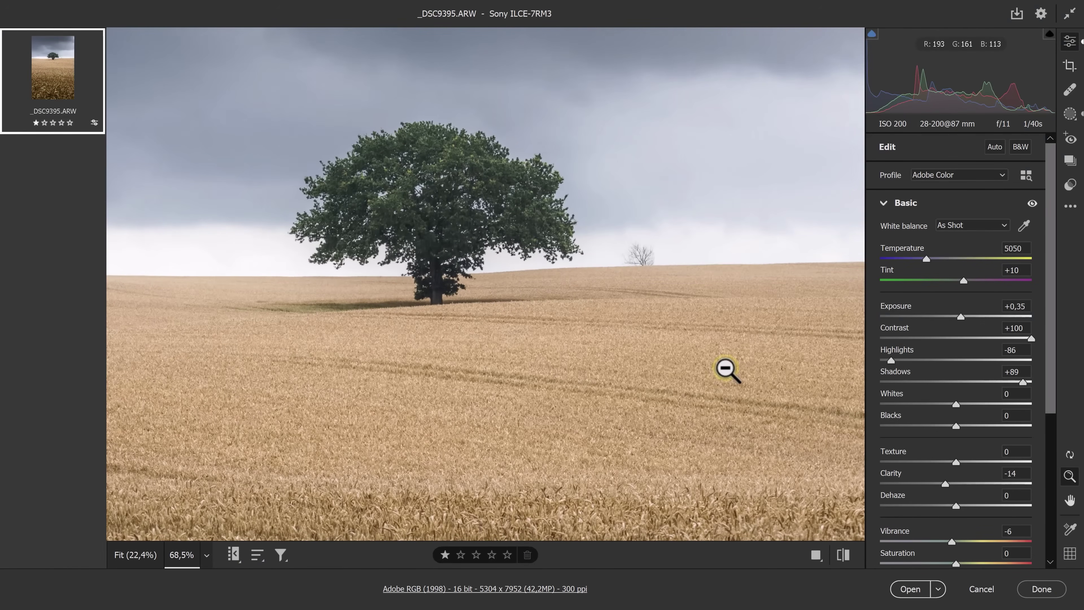
left_click(1069, 90)
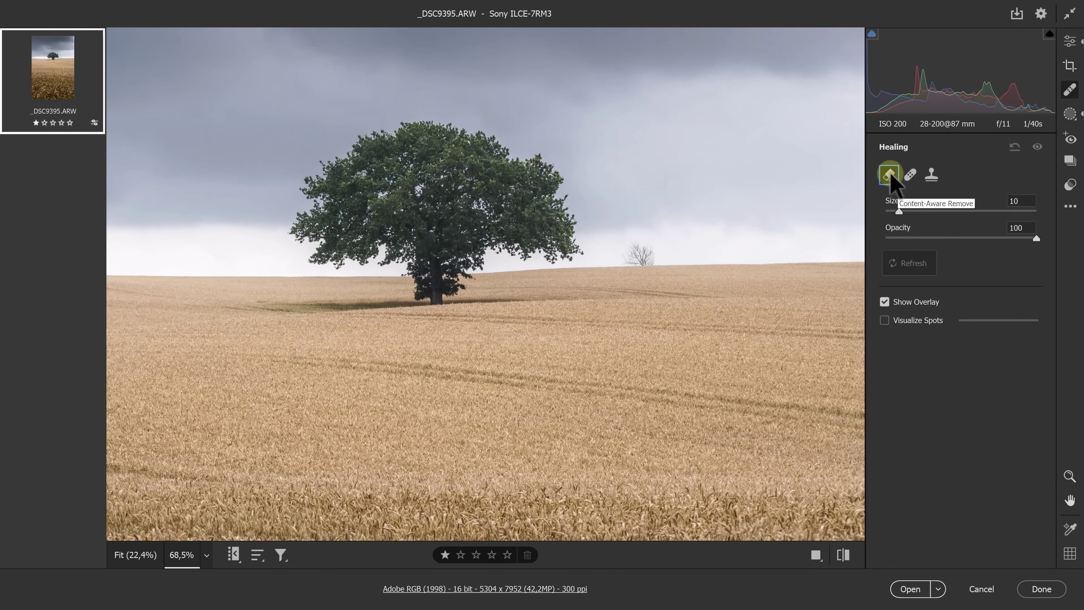
right_click(643, 258)
mouse_move(639, 260)
left_mouse_down()
mouse_move(624, 243)
mouse_move(642, 238)
mouse_move(657, 256)
mouse_move(644, 269)
left_mouse_up()
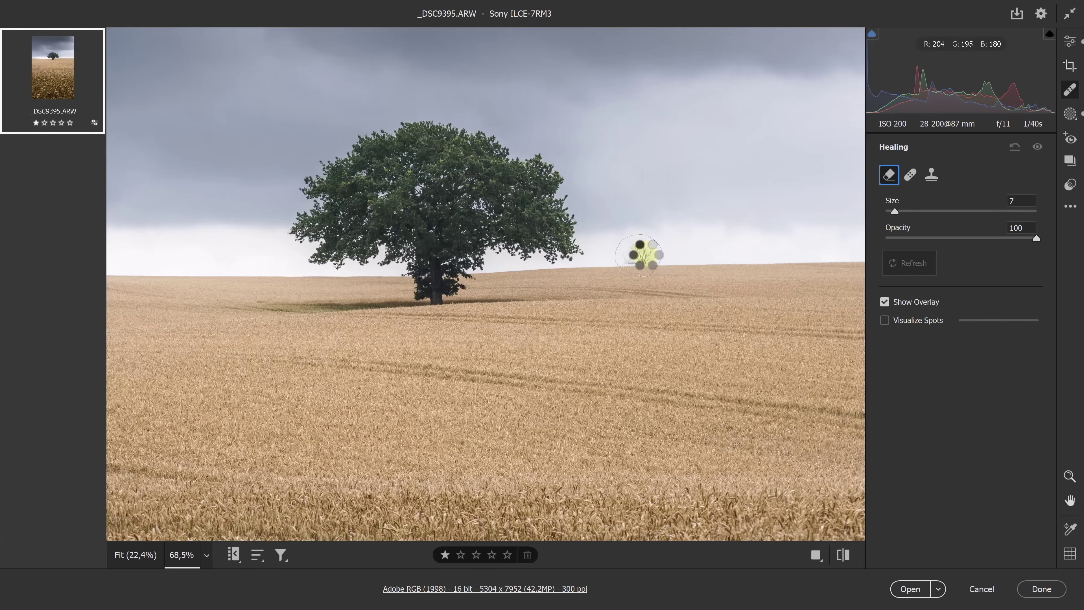
mouse_move(682, 247)
left_mouse_down()
mouse_move(771, 245)
mouse_move(648, 274)
mouse_move(776, 295)
left_mouse_up()
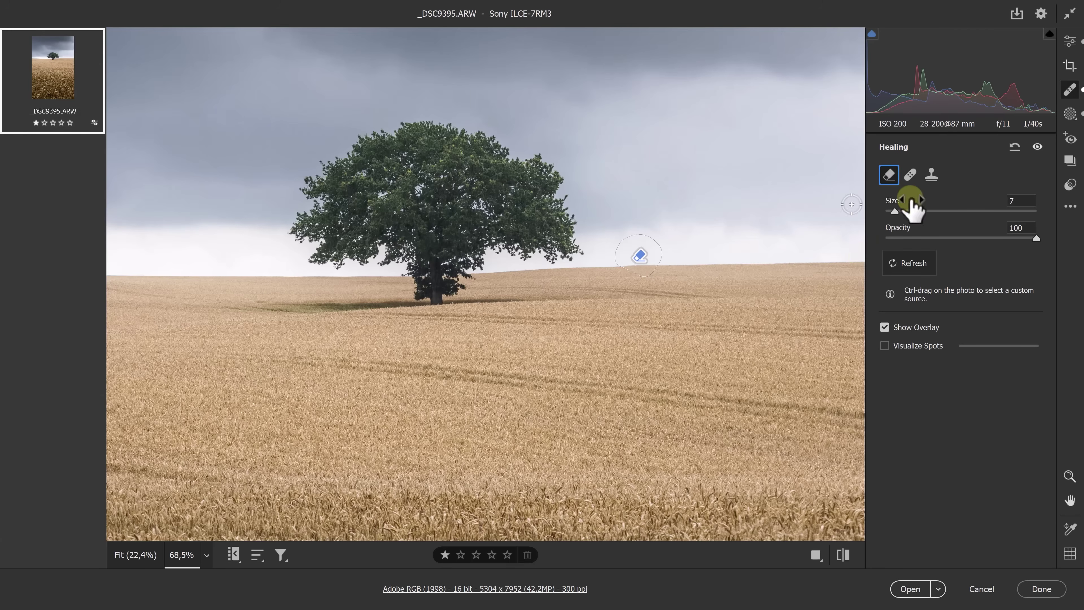
left_click(884, 327)
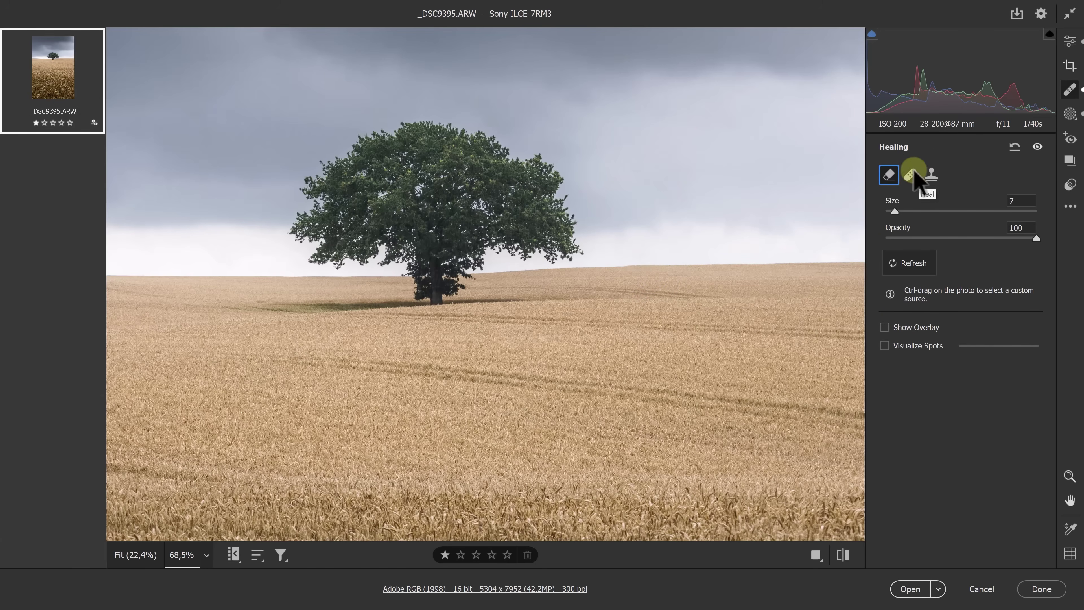
Step: Convert the small tree's correction to Heal, show the overlay, and shift its source area slightly farther along the horizon
left_click(910, 181)
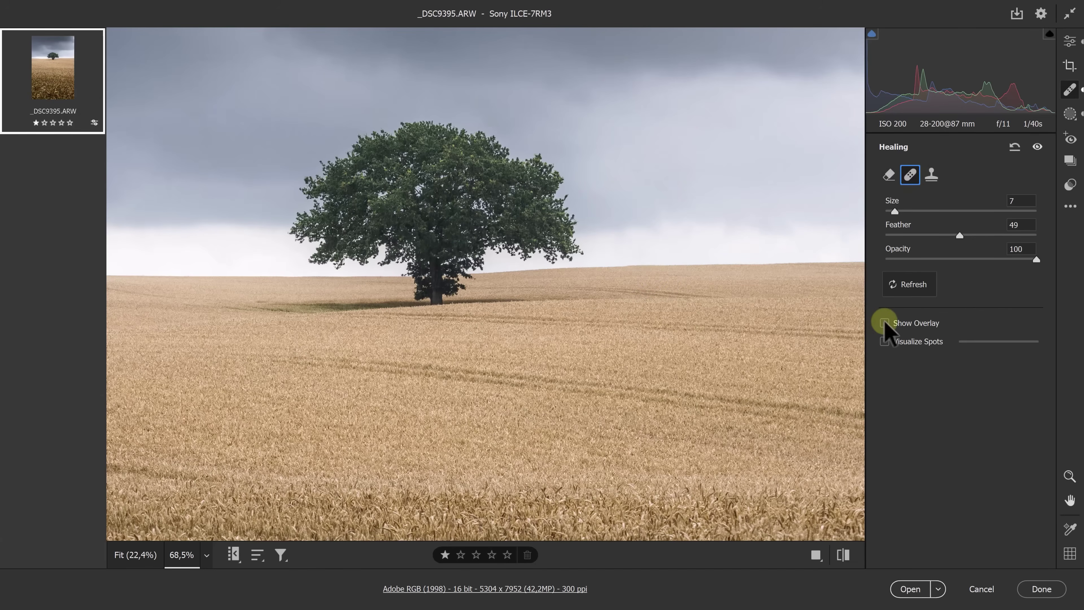
left_click(883, 323)
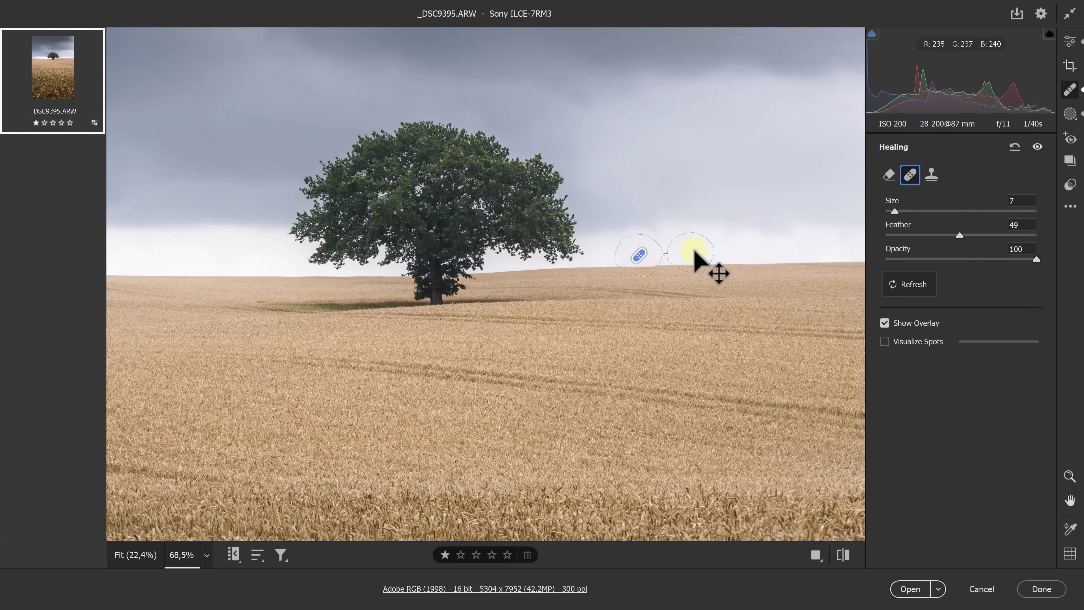
left_click_drag(693, 250, 704, 258)
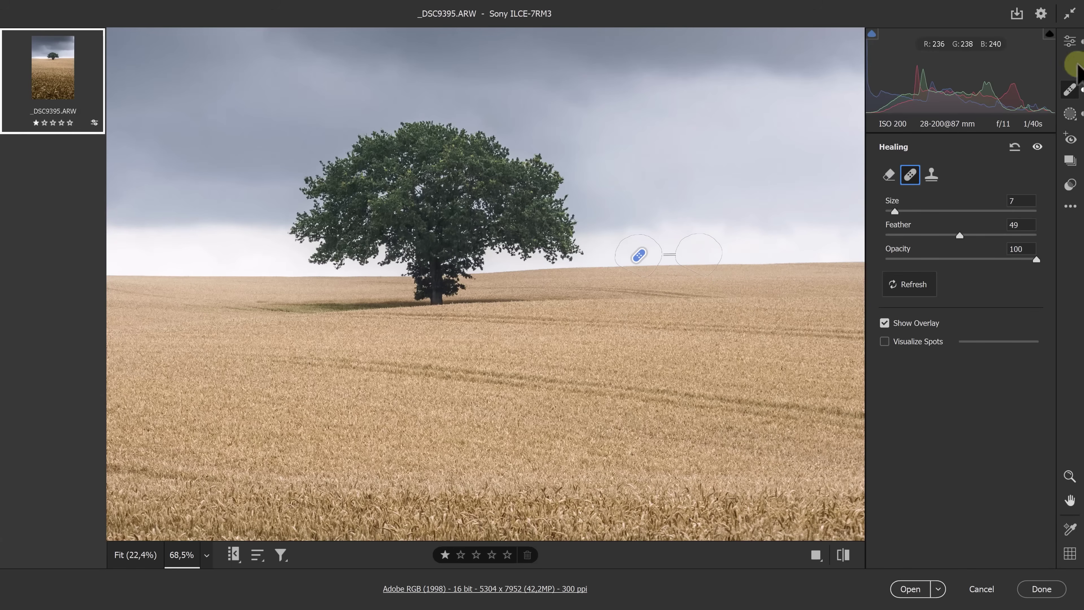
Step: Convert the small tree's correction back to Content-Aware Remove and deselect it
left_click(1012, 76)
key("space")
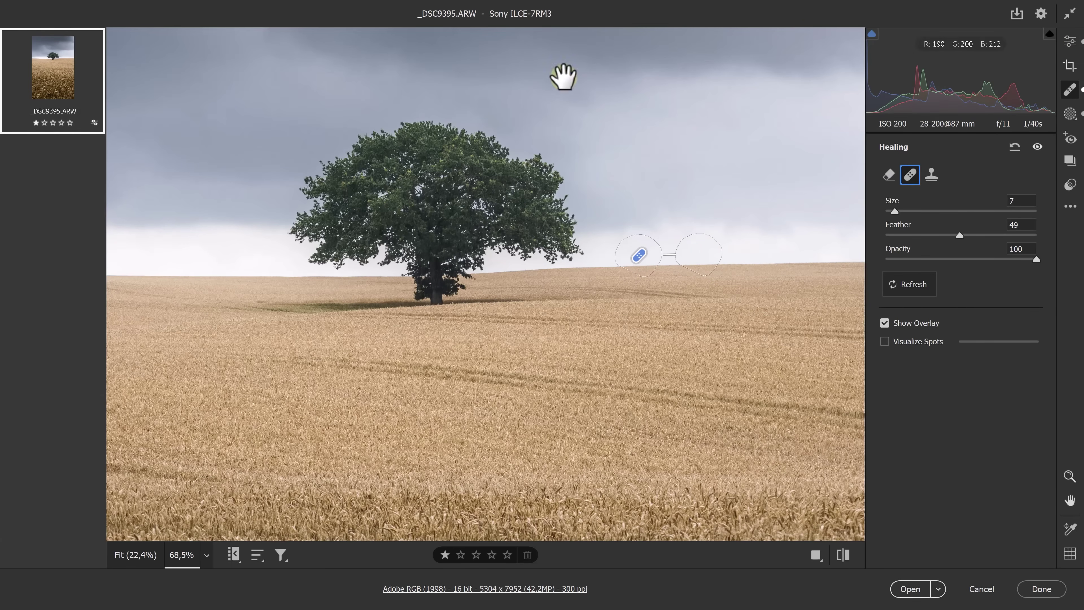
left_click_drag(600, 174, 631, 318)
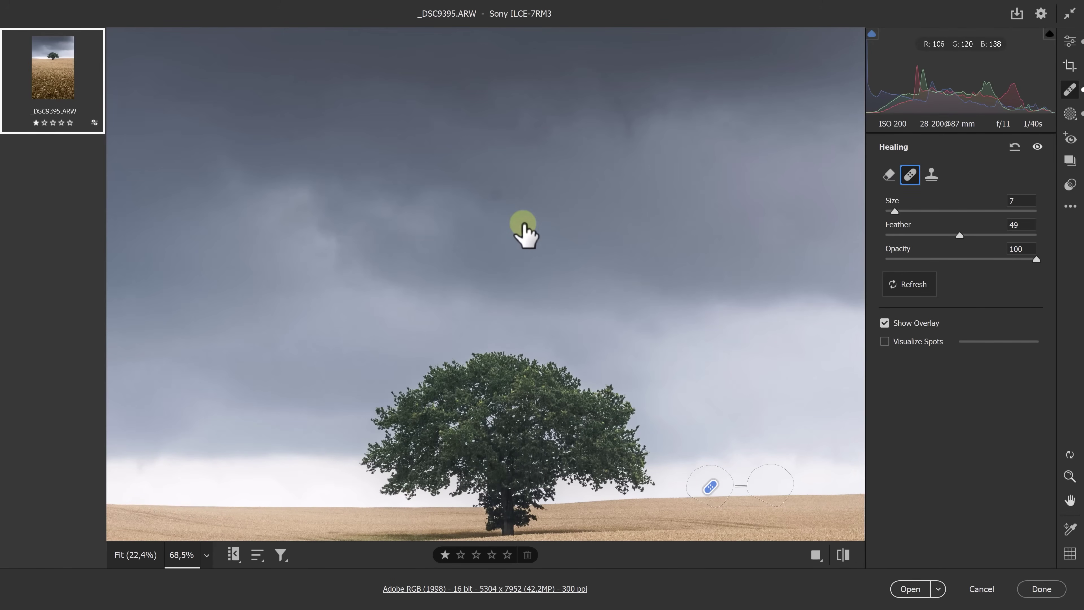
left_click(891, 174)
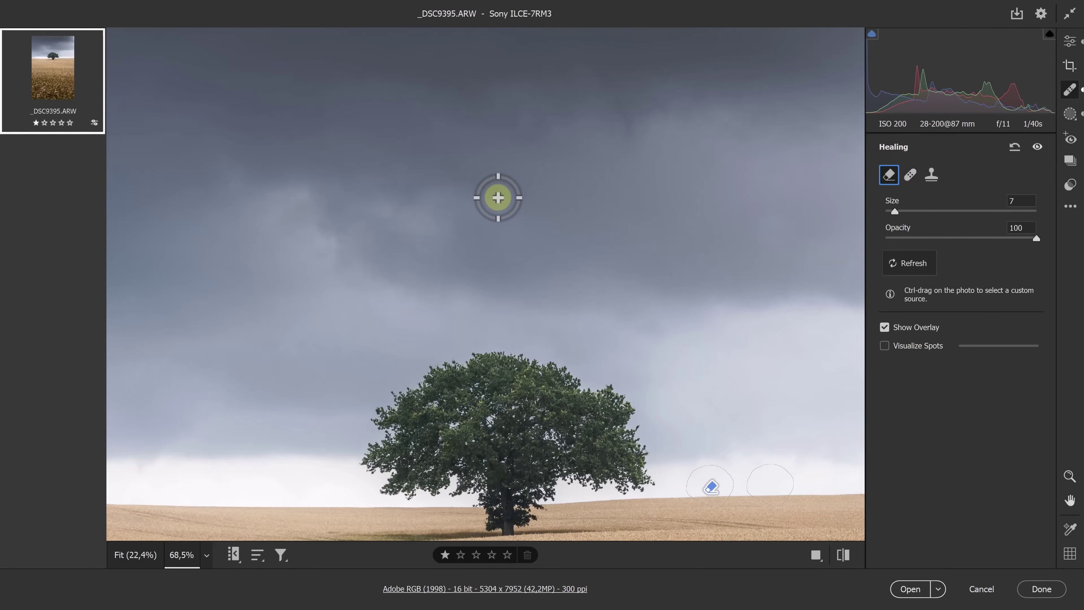
left_click(499, 196)
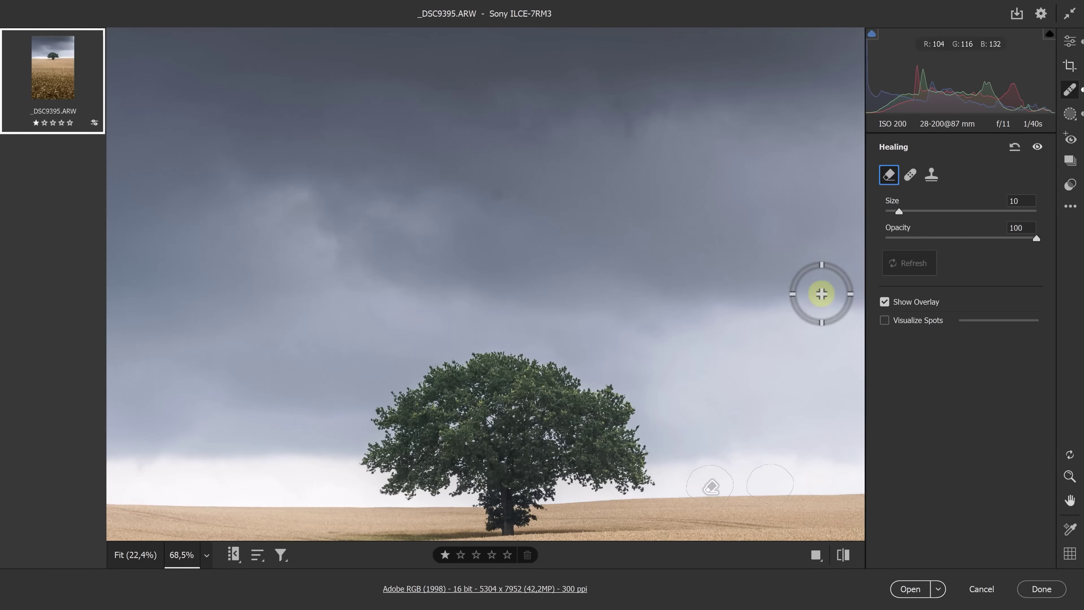
Step: Visualize spots and remove two above the large tree, one near the horizon and one in the photo's upper-right corner using Content-Aware Remove
left_click(890, 320)
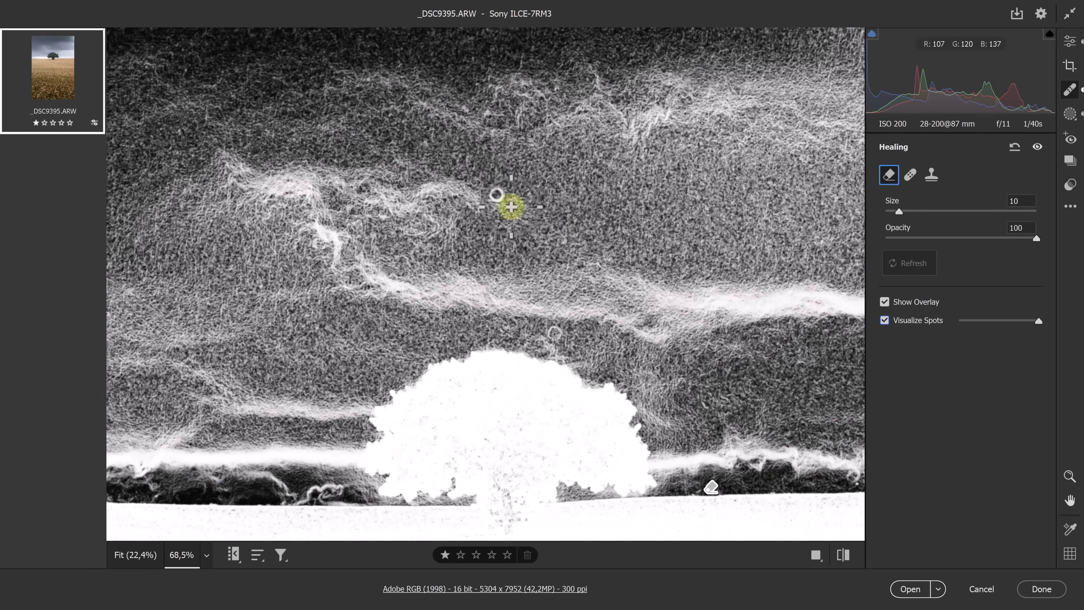
left_click(497, 194)
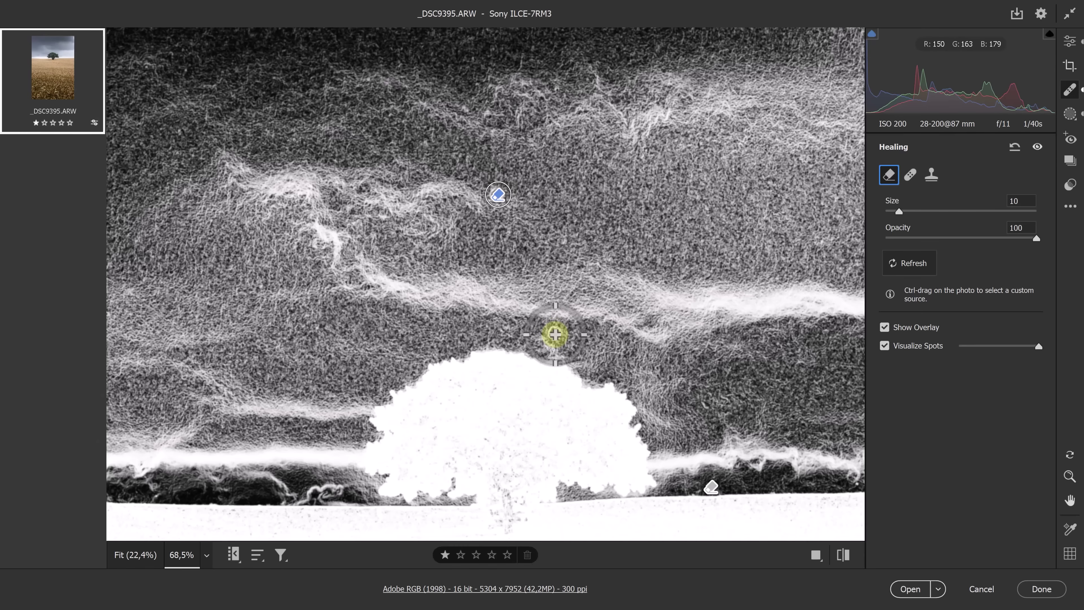
left_click(555, 334)
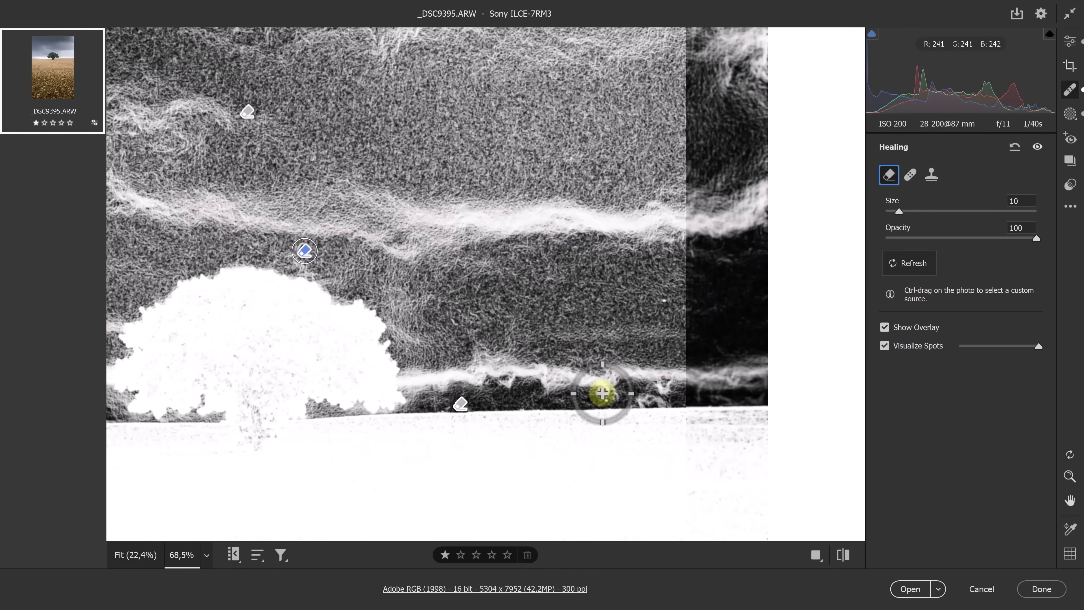
left_click(602, 393)
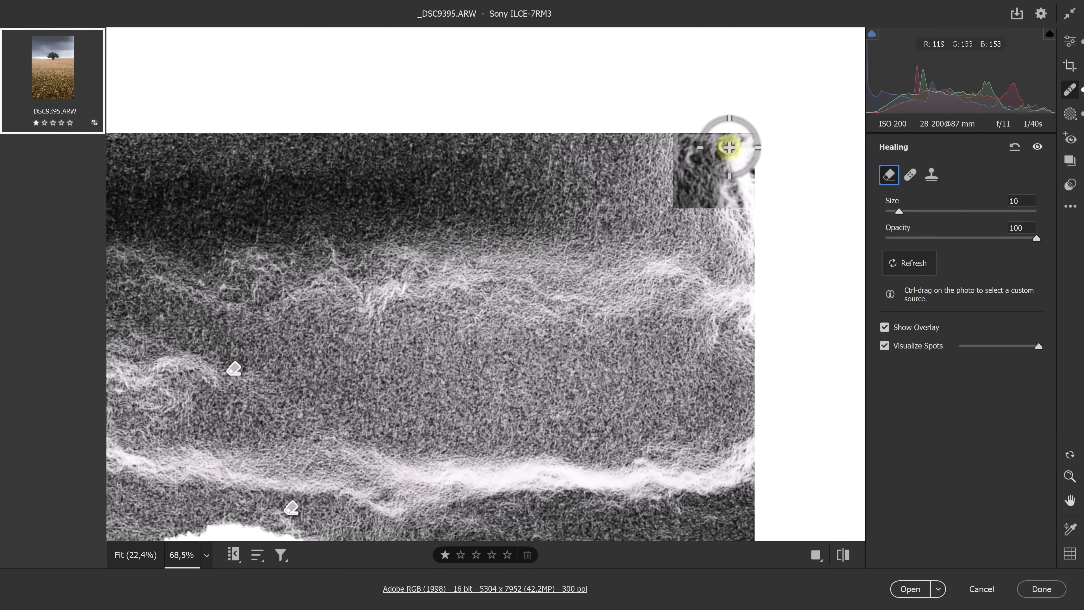
left_click(725, 149)
key("space")
left_click(546, 327)
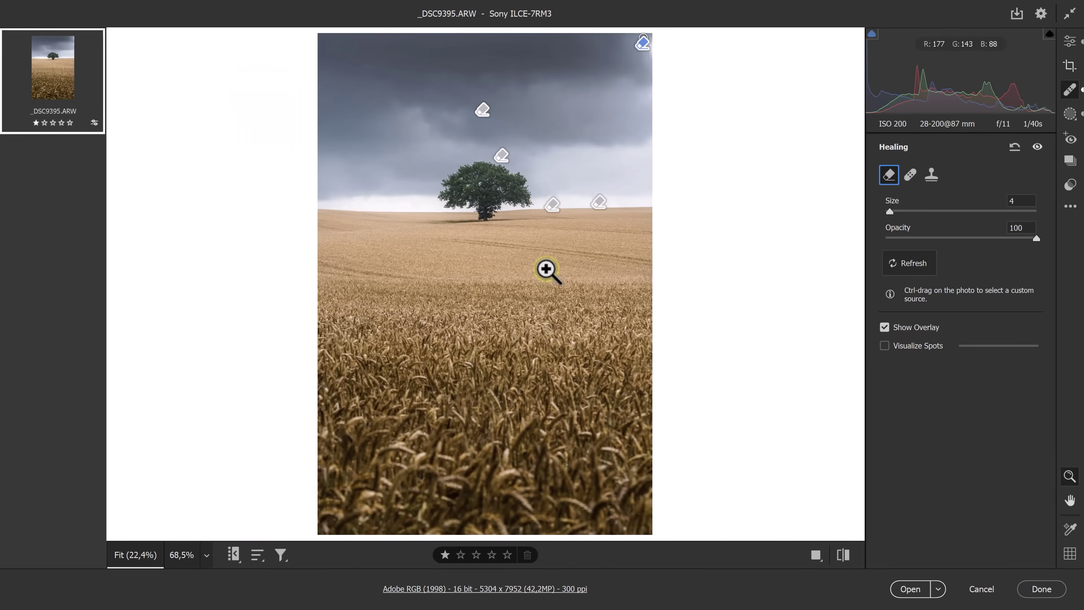
Step: Set the sharpening Masking to 36 in the photo's Detail settings, checking the edges of the tree
key("e")
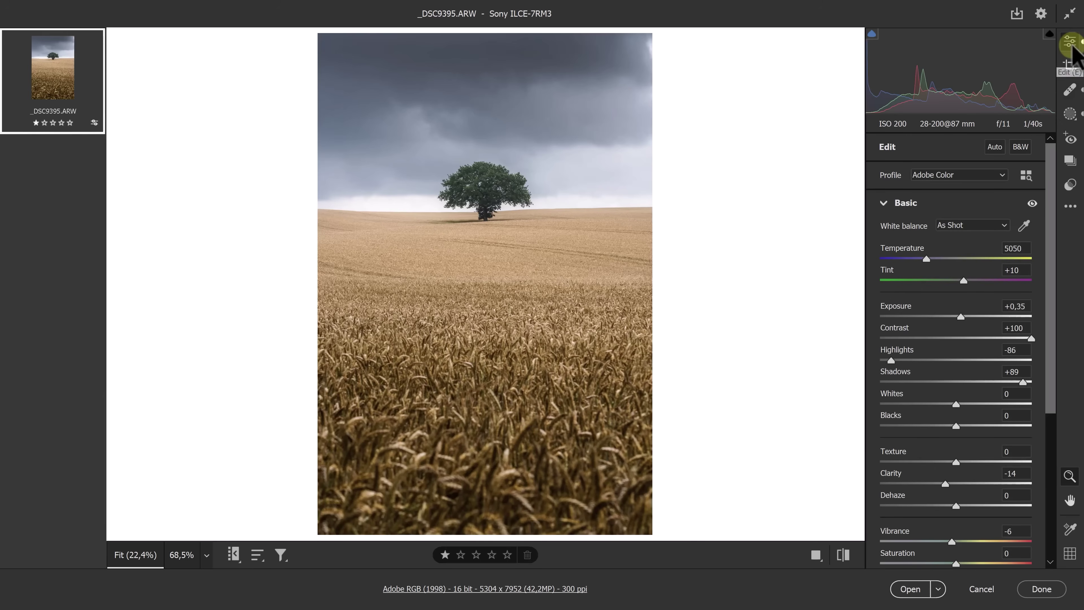
scroll(1009, 383, "down", 5)
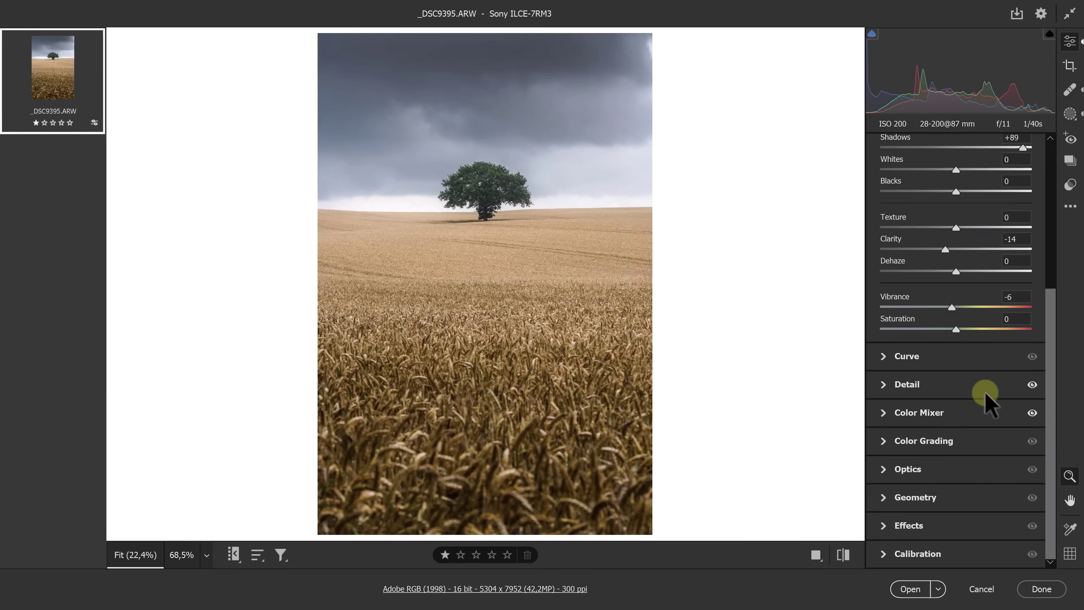
left_click(883, 384)
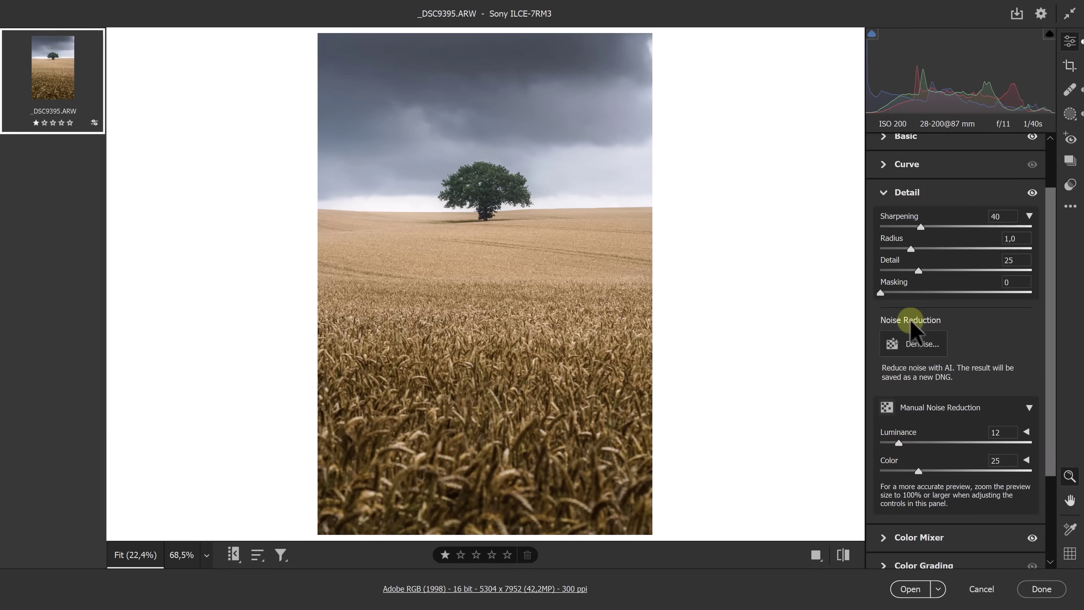
left_click_drag(532, 200, 689, 208)
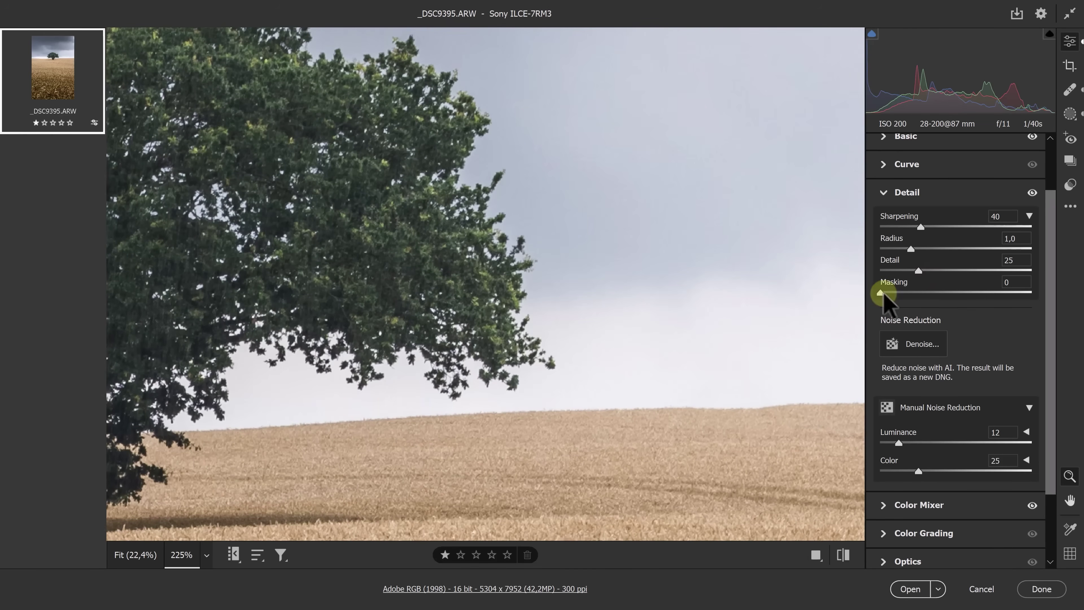
key("alt")
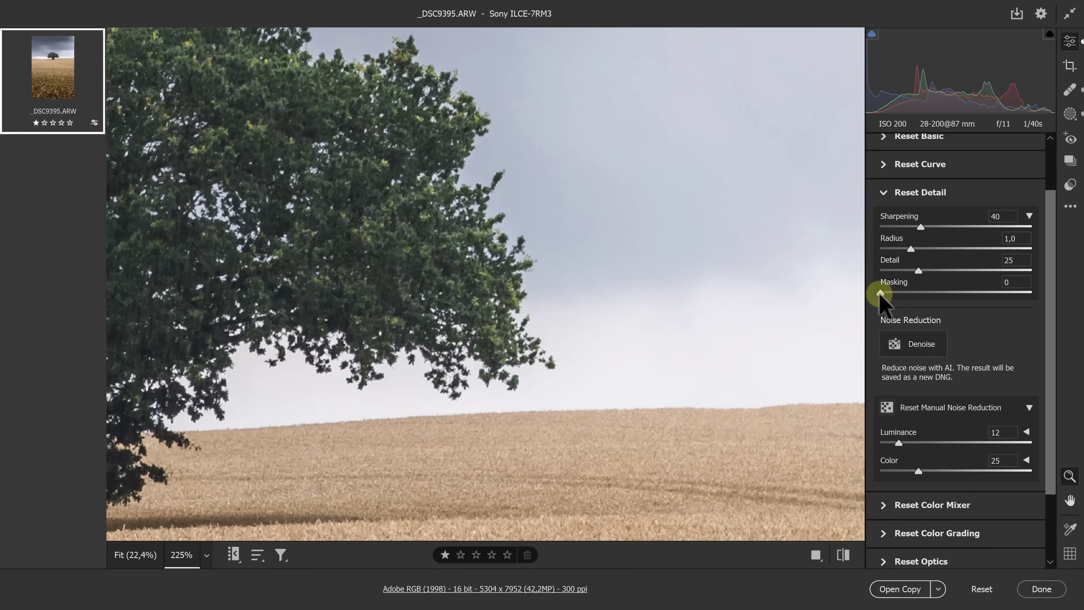
left_click_drag(882, 293, 934, 291)
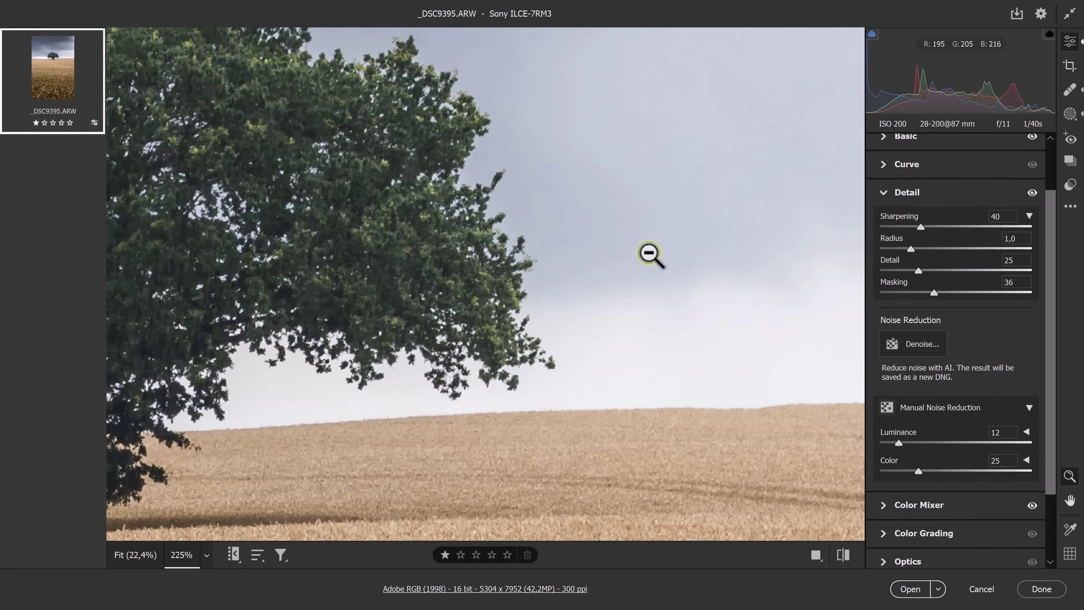
Step: Set the tree photo's Sharpening to 53 and its sharpening Detail to 22 while checking the mask
left_click(934, 292, "alt")
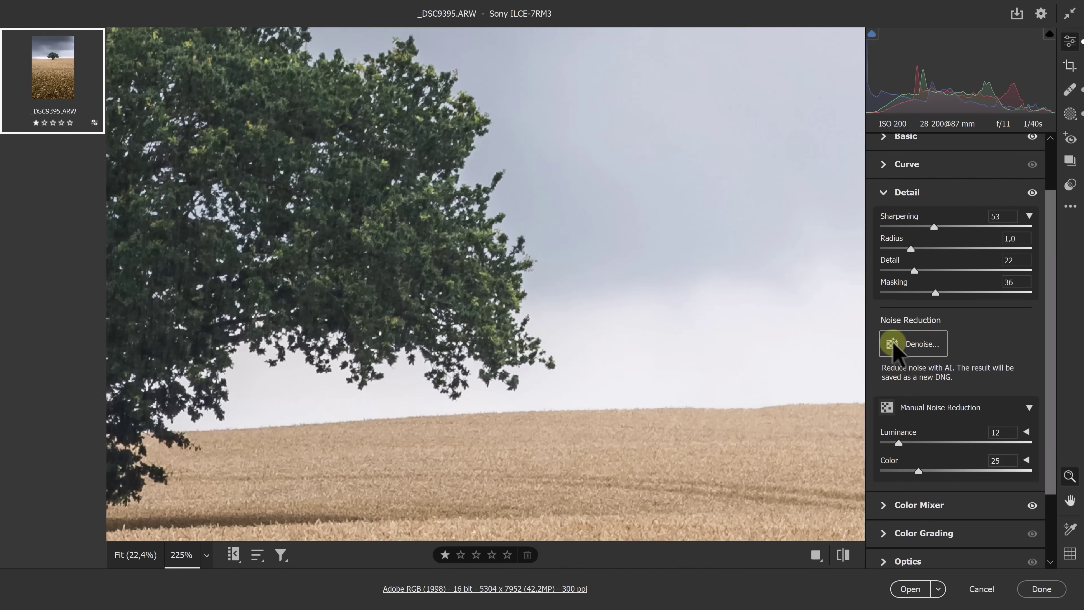
left_click(729, 334)
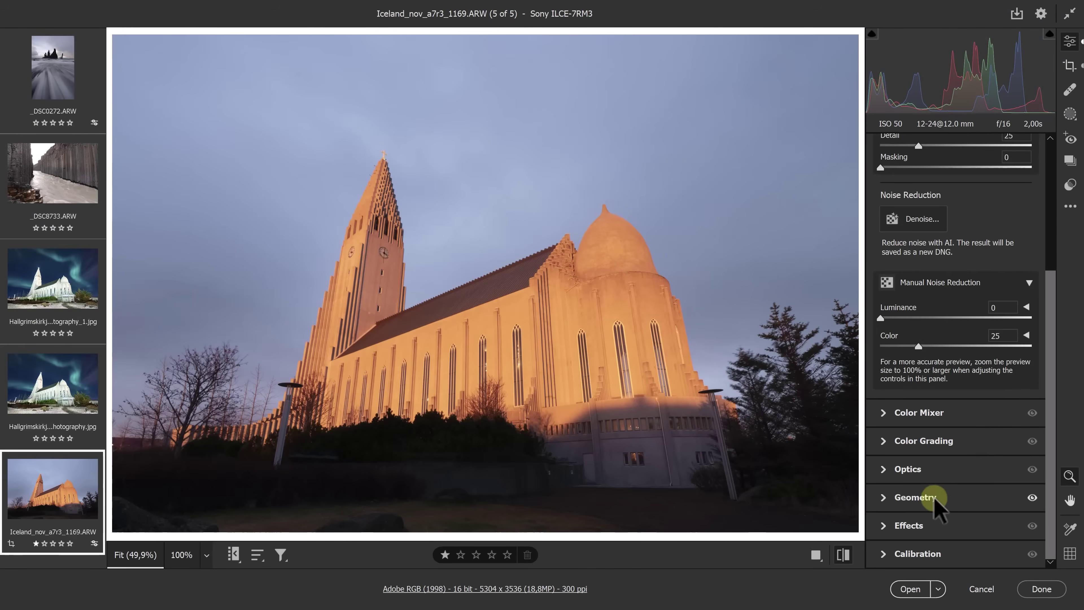
Step: Straighten the orange-lit church photo with manual Geometry transformations, setting Vertical to -86 and Aspect to +36
left_click(933, 498)
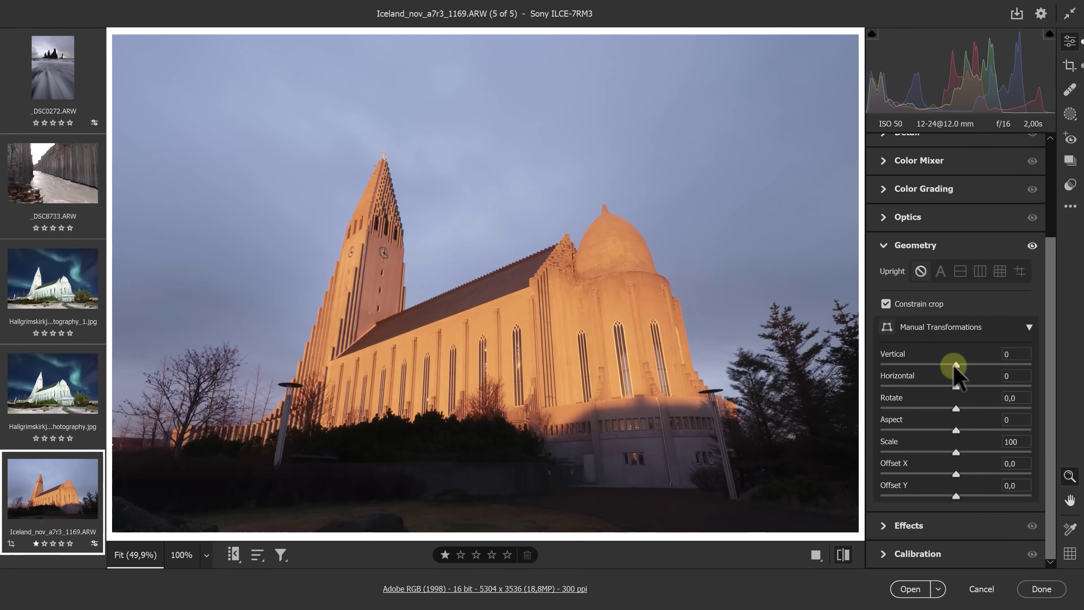
left_click_drag(955, 365, 885, 365)
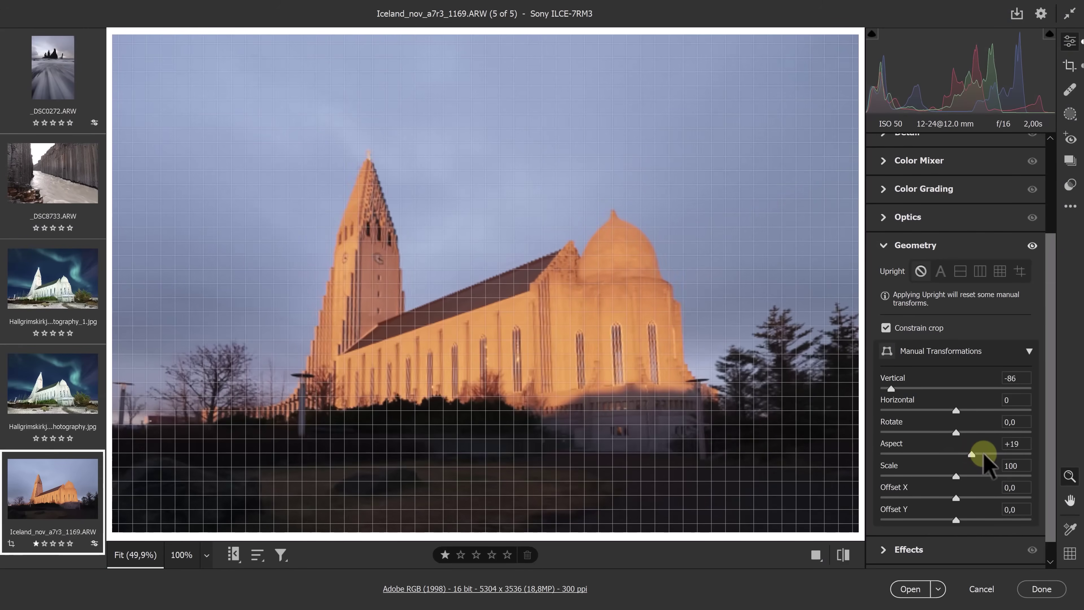
mouse_move(980, 453)
left_mouse_down()
mouse_move(994, 452)
mouse_move(973, 449)
left_mouse_up()
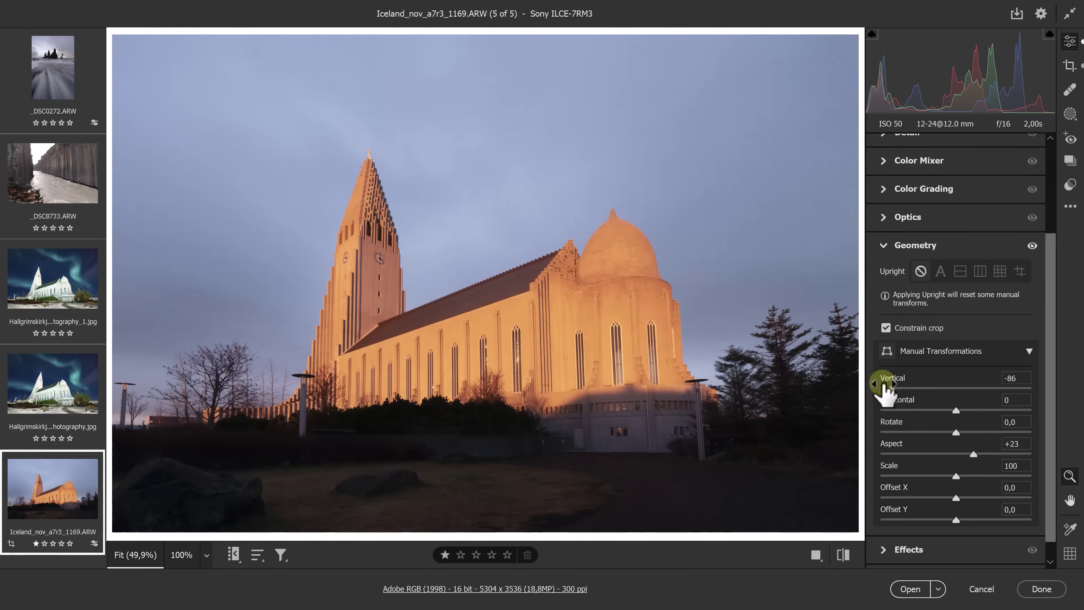
left_click_drag(981, 452, 984, 453)
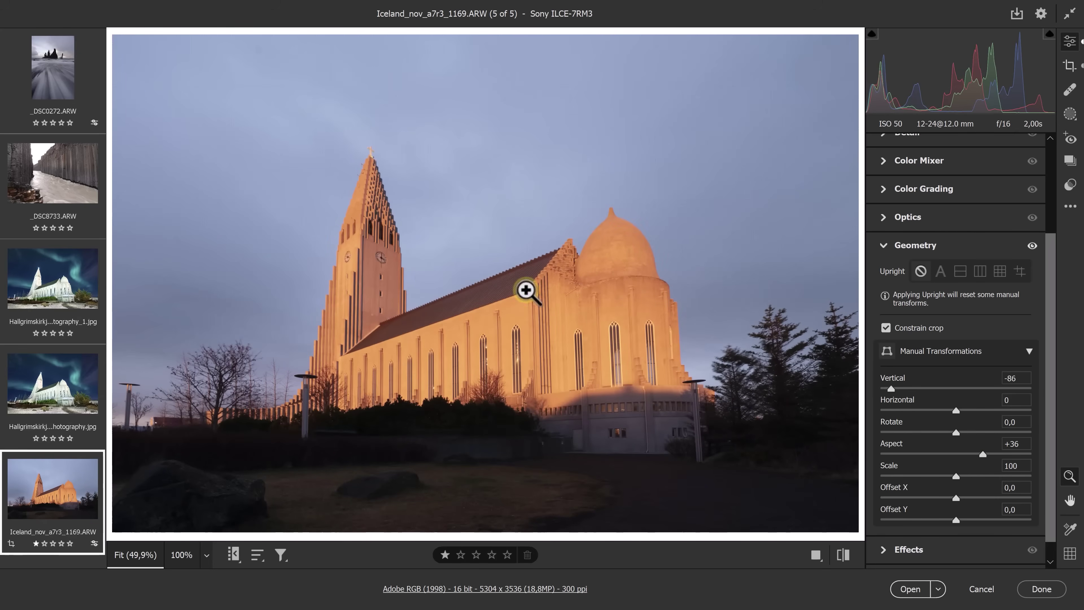
Step: Try the Vertical correction on the uncorrected northern lights church photo, reset it, and compare it with the straightened version
left_click(60, 386)
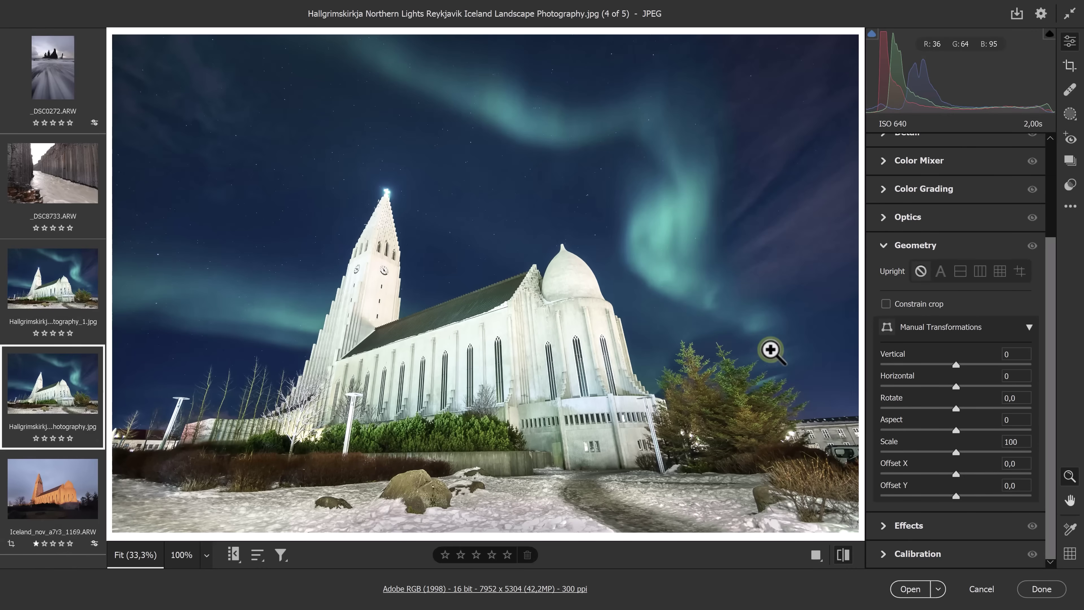
left_click_drag(954, 364, 956, 389)
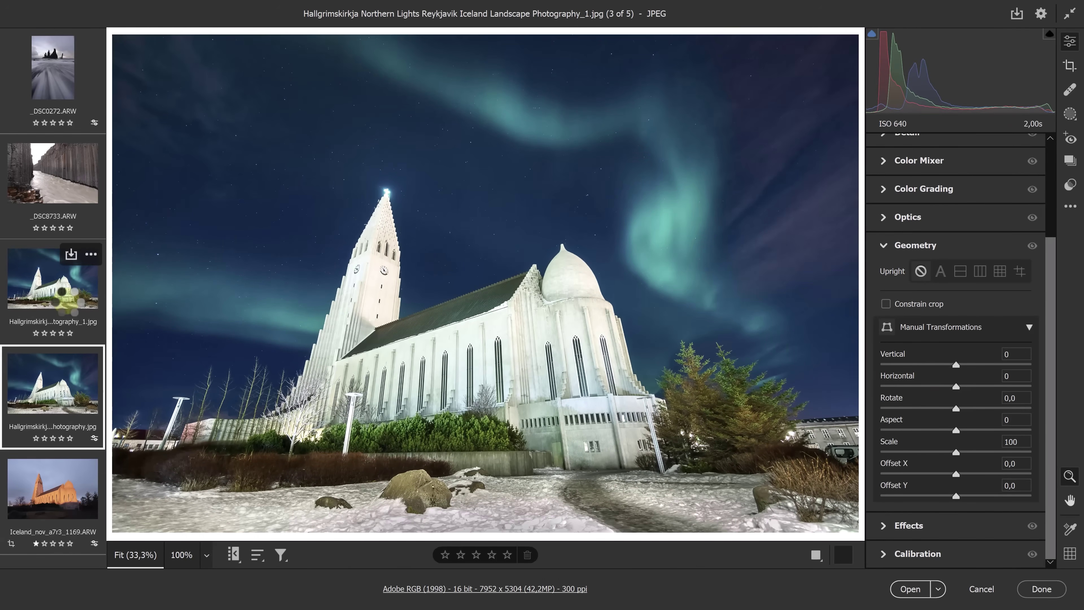
left_click(67, 301)
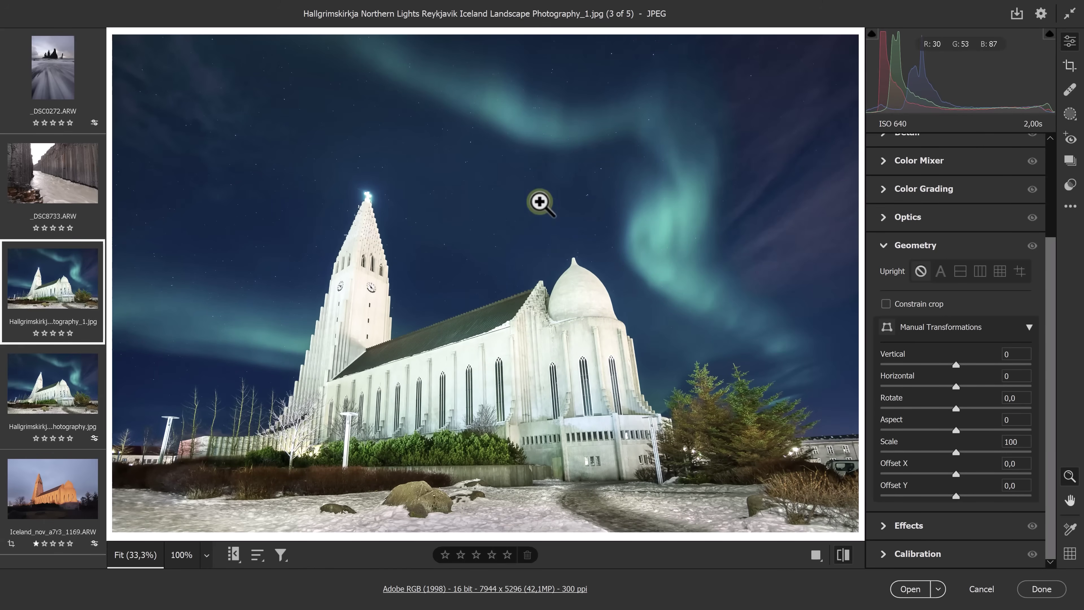
left_click(54, 382)
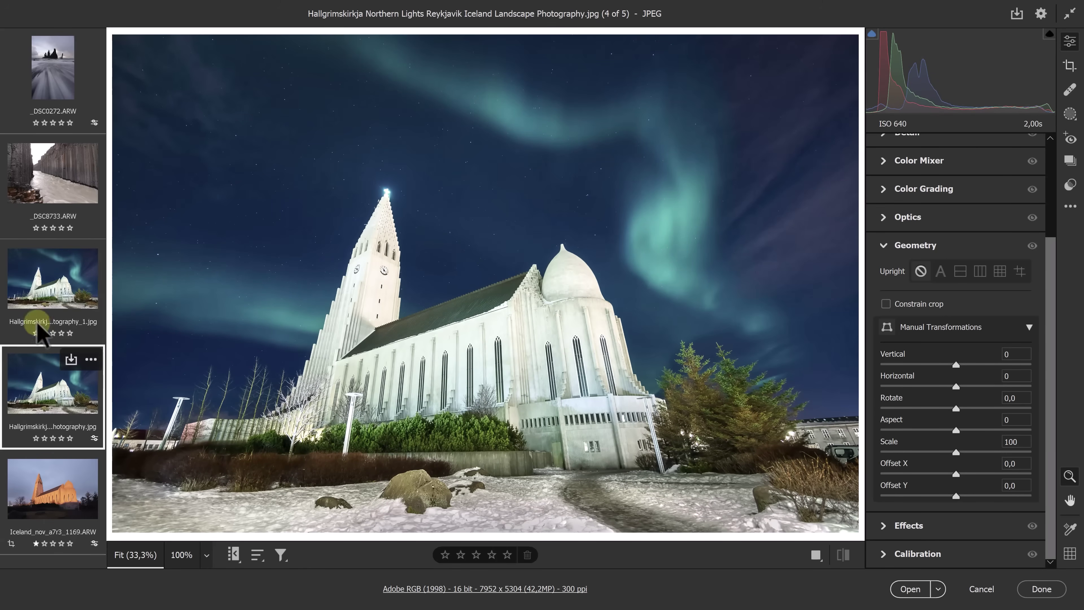
left_click(48, 286)
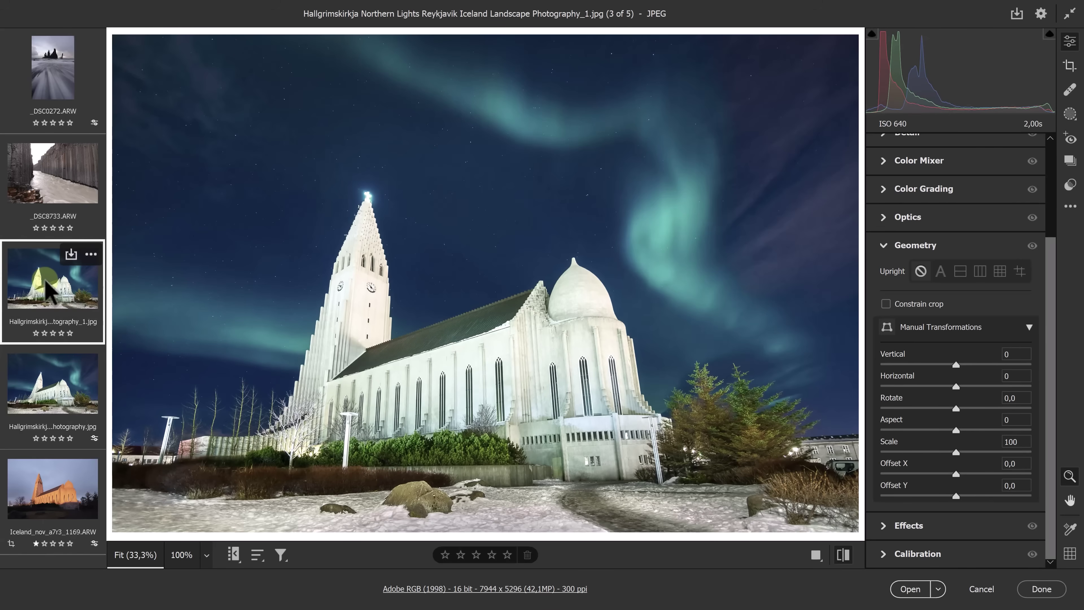
Step: Set the Vertical transformation of the basalt canyon photo to -11 to straighten its rock columns
left_click(43, 173)
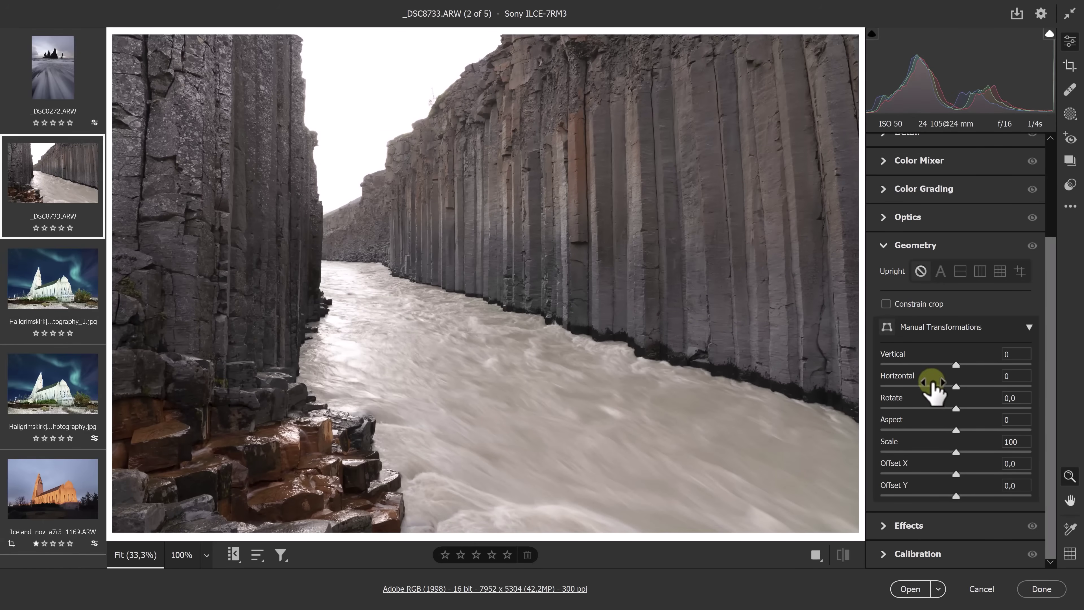
left_click_drag(956, 364, 946, 364)
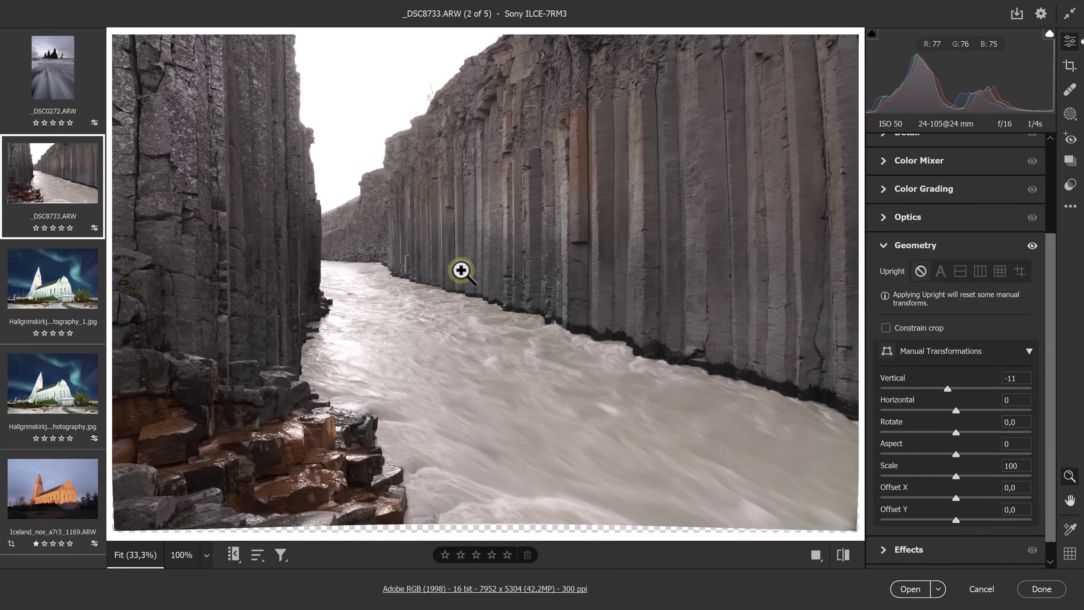
Step: Transform the sea stacks photo's geometry with Vertical +85 and Aspect +100, and enable Constrain crop
left_click(55, 76)
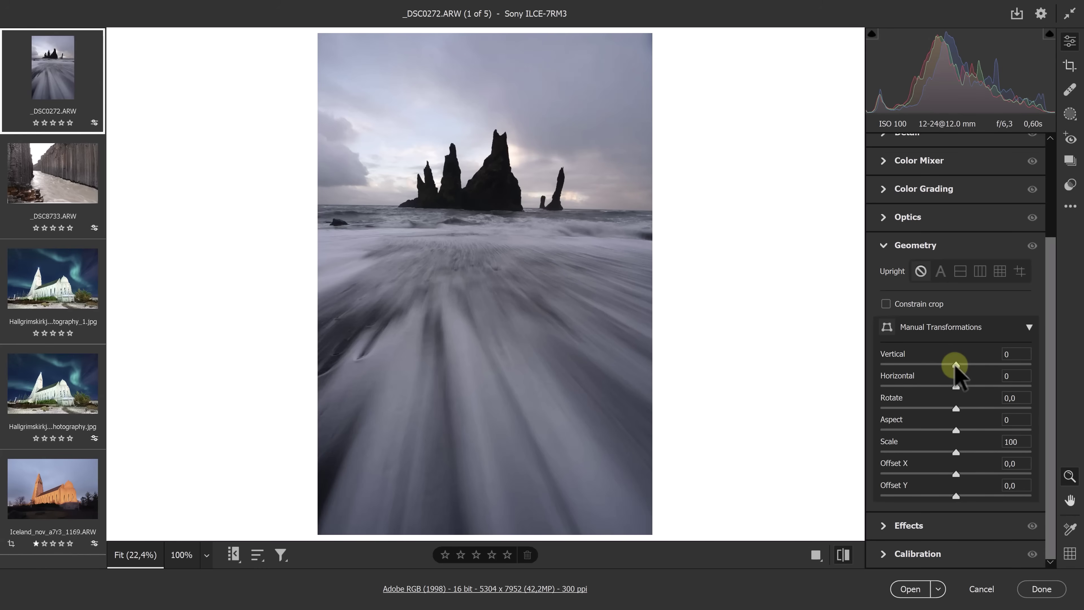
left_click_drag(955, 365, 1020, 348)
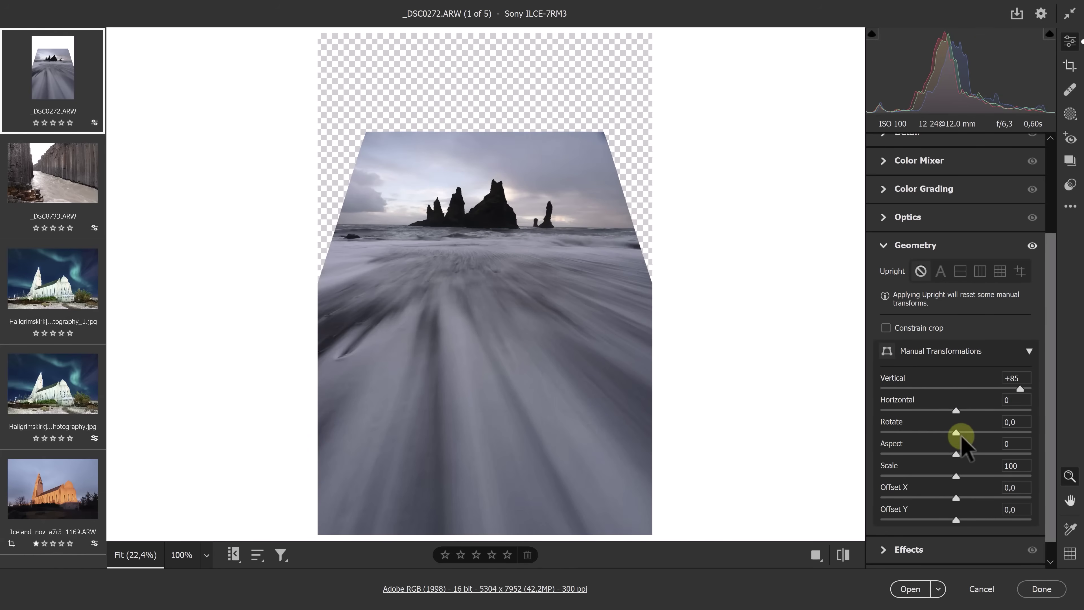
left_click_drag(956, 454, 1049, 455)
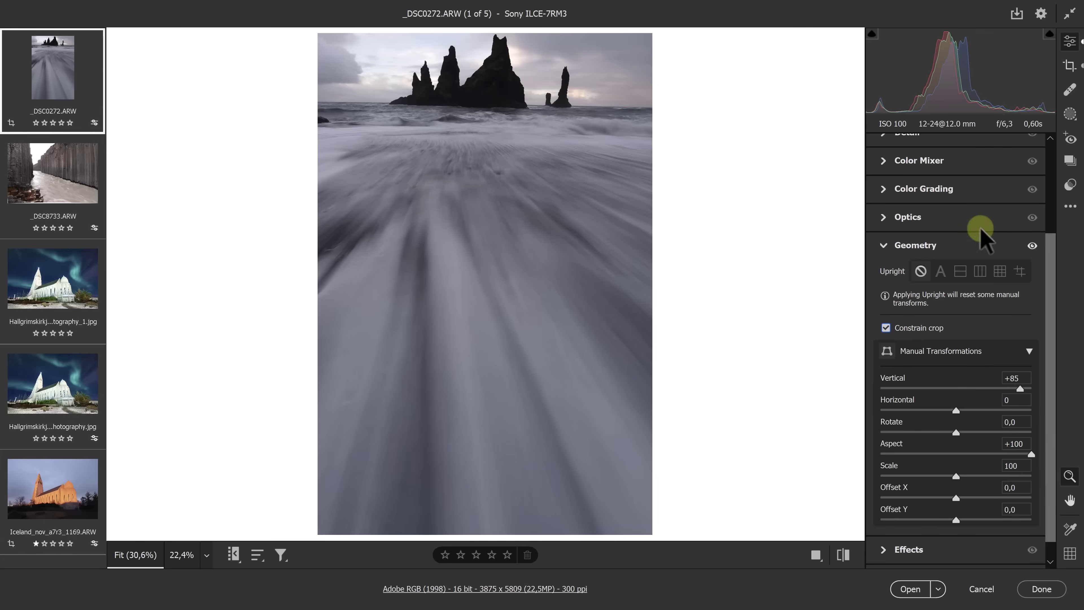
Step: Tighten and reposition the sea stacks photo's locked-ratio crop so the horizon lies on the upper third line
left_click(1070, 65)
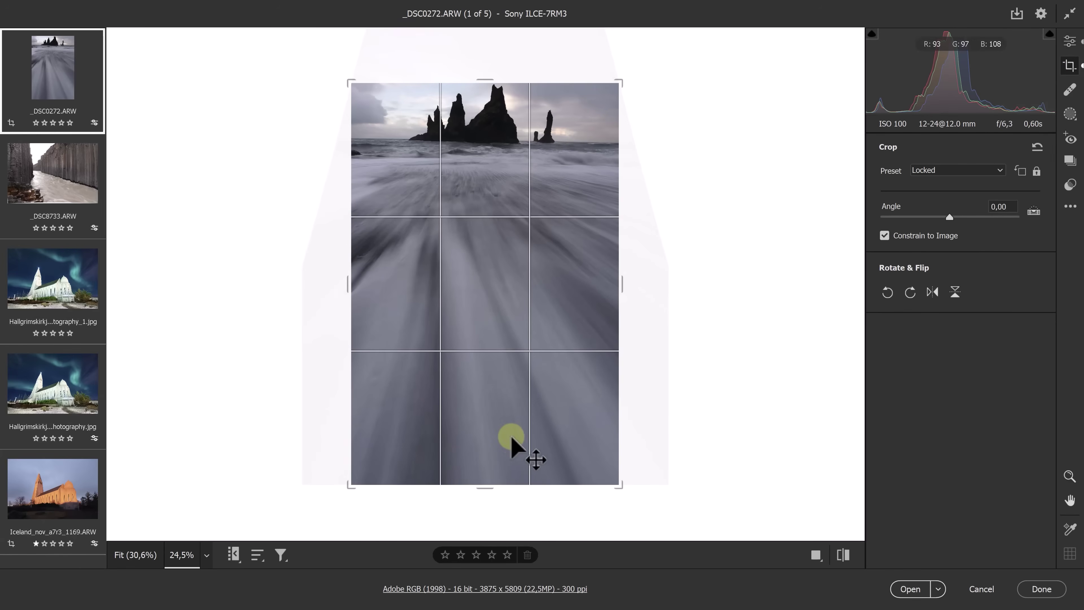
left_click_drag(488, 485, 487, 467)
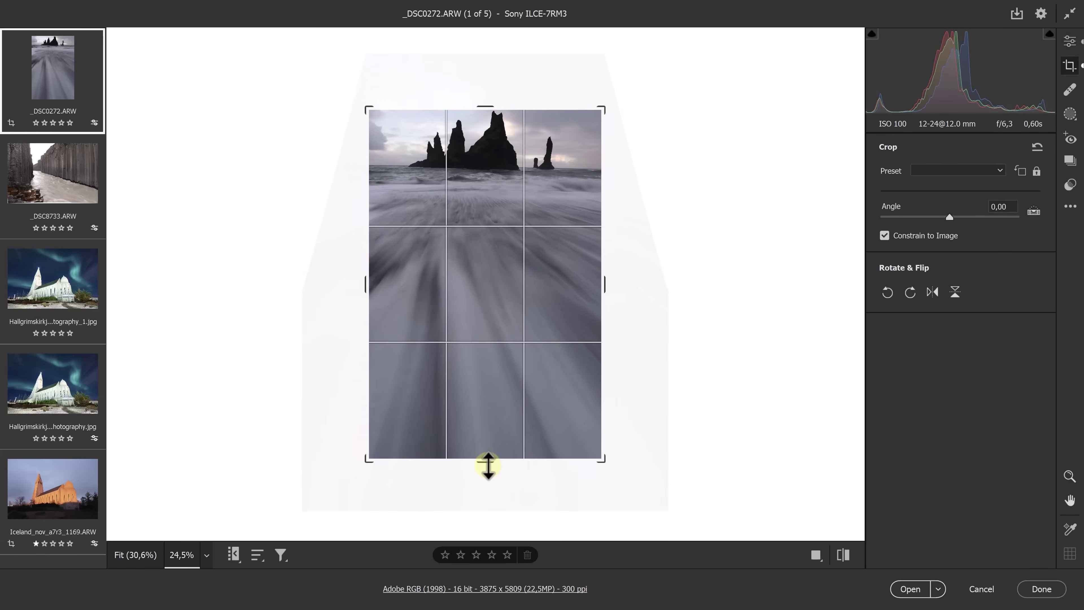
left_click_drag(476, 430, 487, 461)
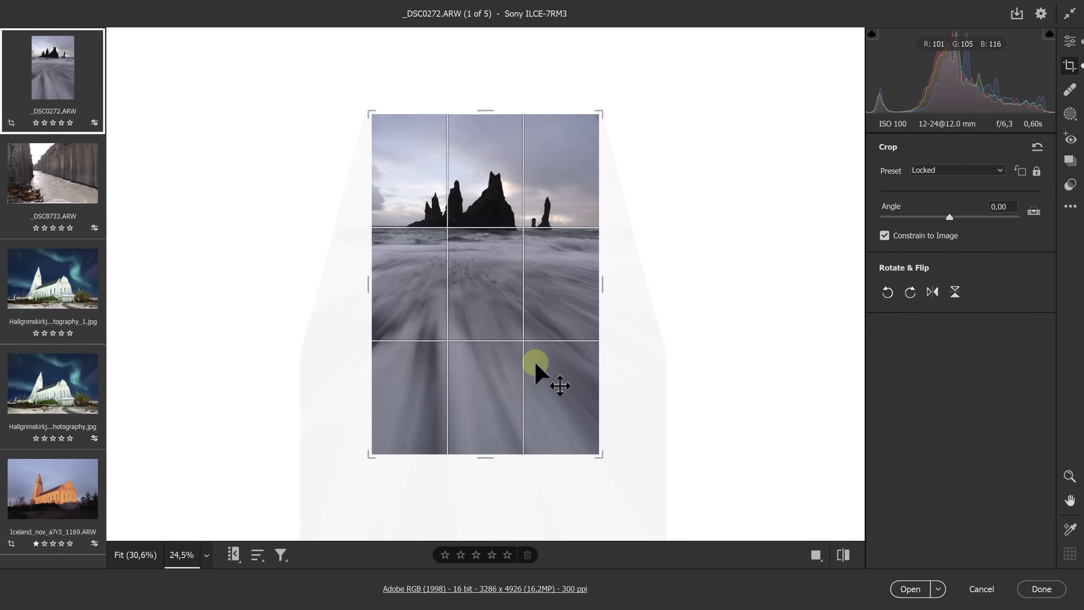
key("Return")
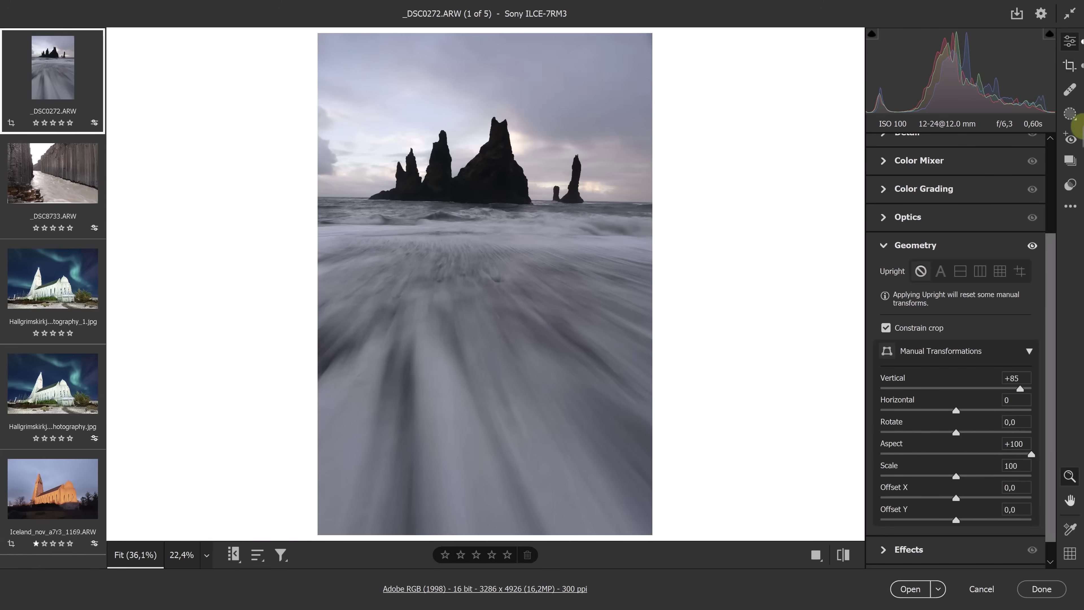
left_click(1069, 65)
left_click_drag(654, 208, 654, 208)
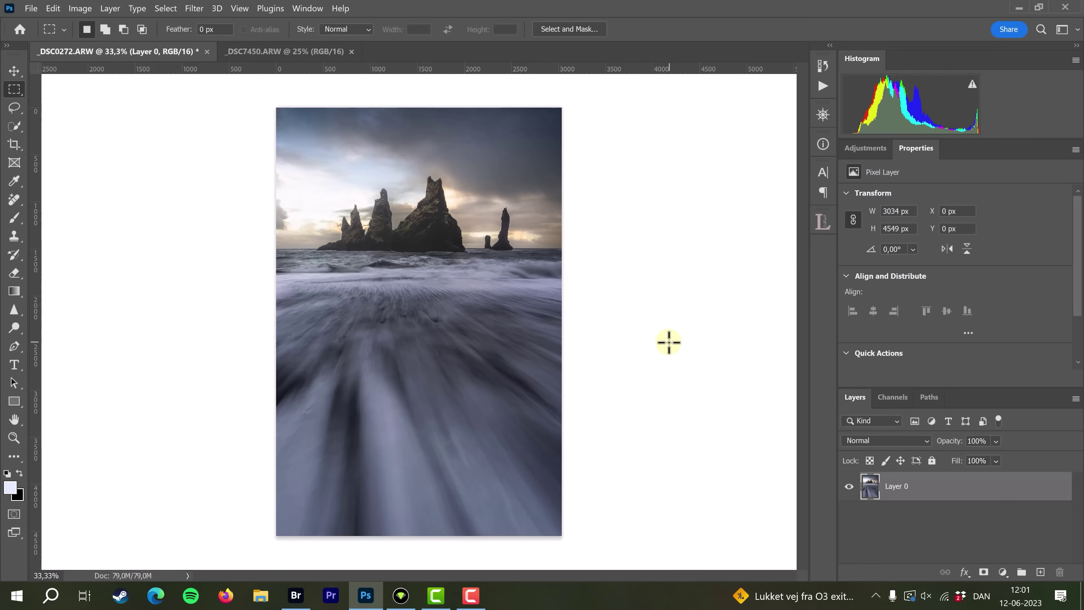
Step: In Photoshop, compare the Dark Gray and white Custom canvas surrounds around the sea stacks photo, finishing on Dark Gray
right_click(667, 261)
left_click(694, 295)
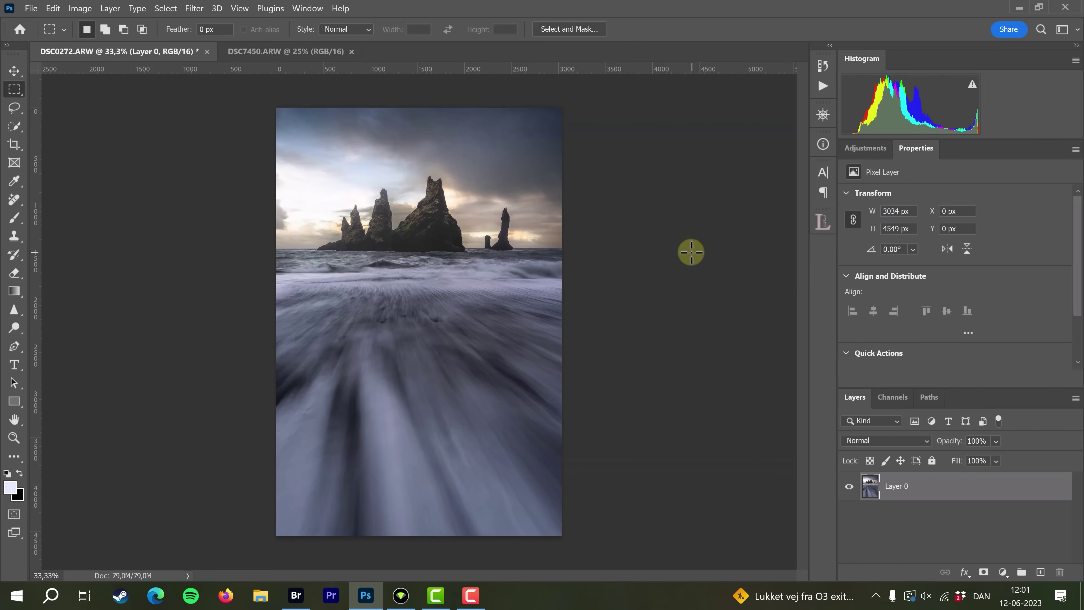
right_click(678, 251)
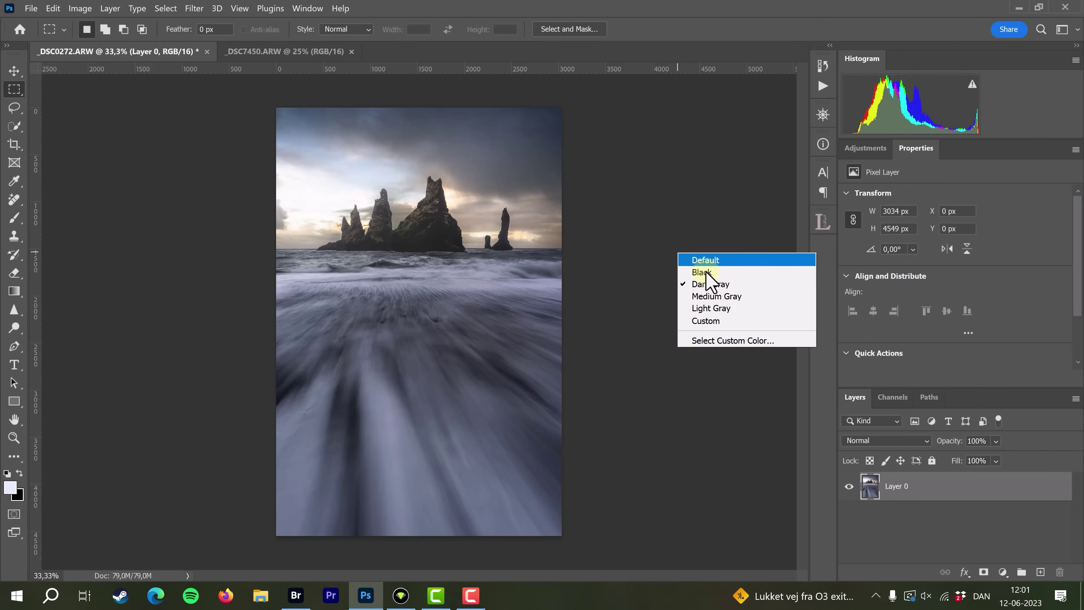
left_click(693, 317)
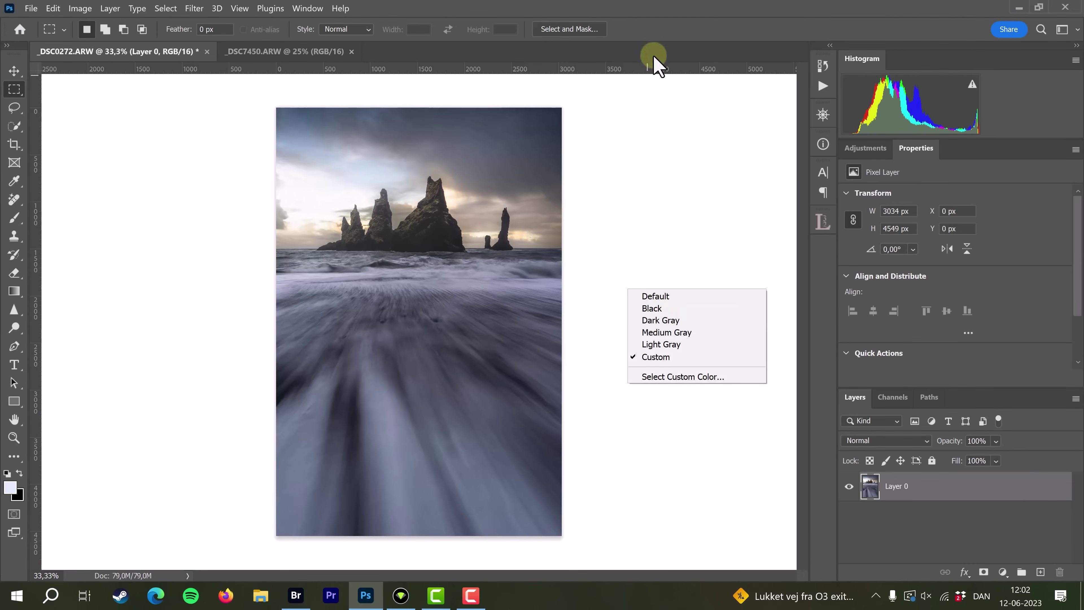
left_click(617, 88)
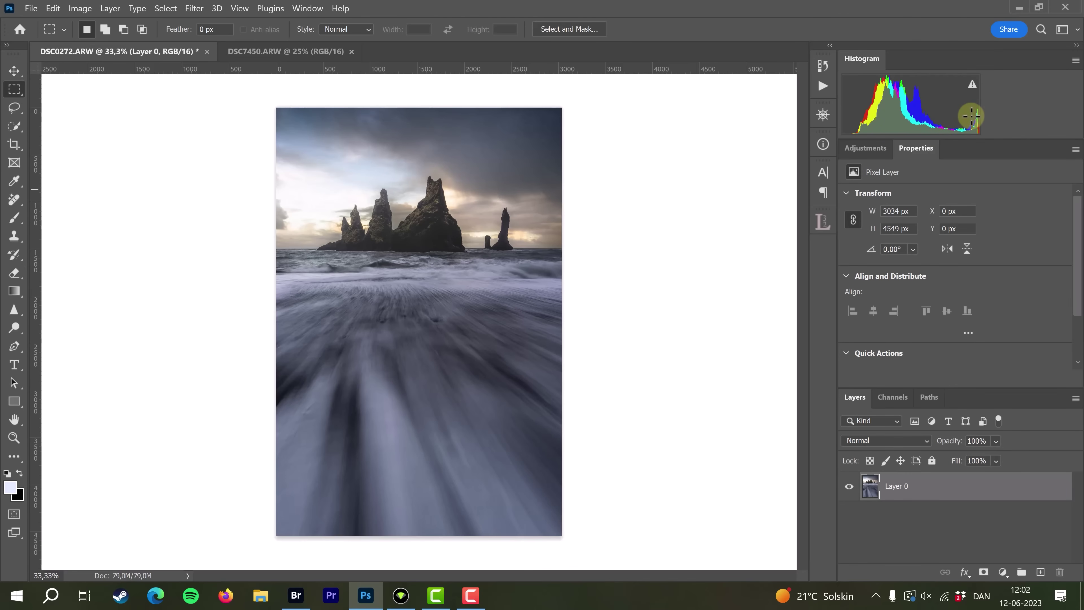
right_click(669, 273)
left_click(682, 303)
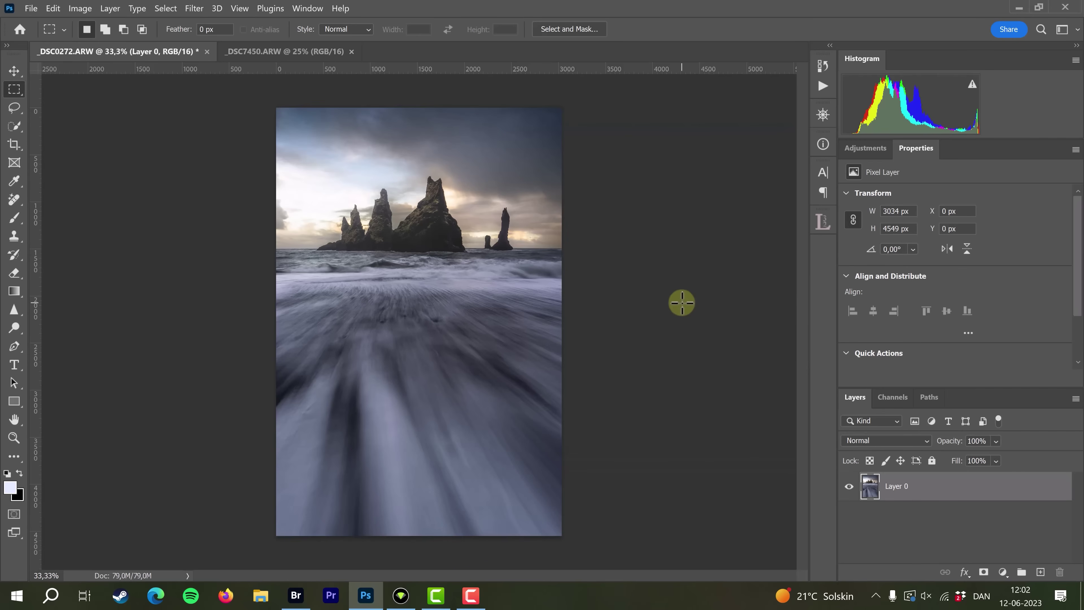
Step: Examine the edges of the largest sea stack against the sky at up to 400% magnification
key("ctrl+plus")
key("ctrl+plus")
key("ctrl+plus")
key("ctrl+plus")
key("ctrl+plus")
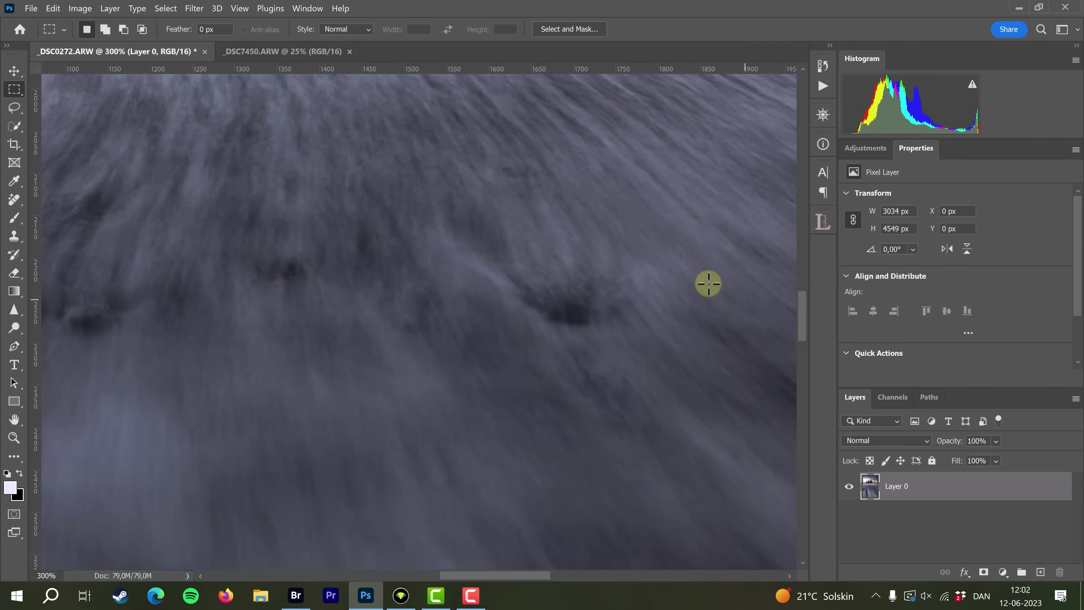
scroll(721, 292, "up", 3)
left_click_drag(802, 299, 795, 214)
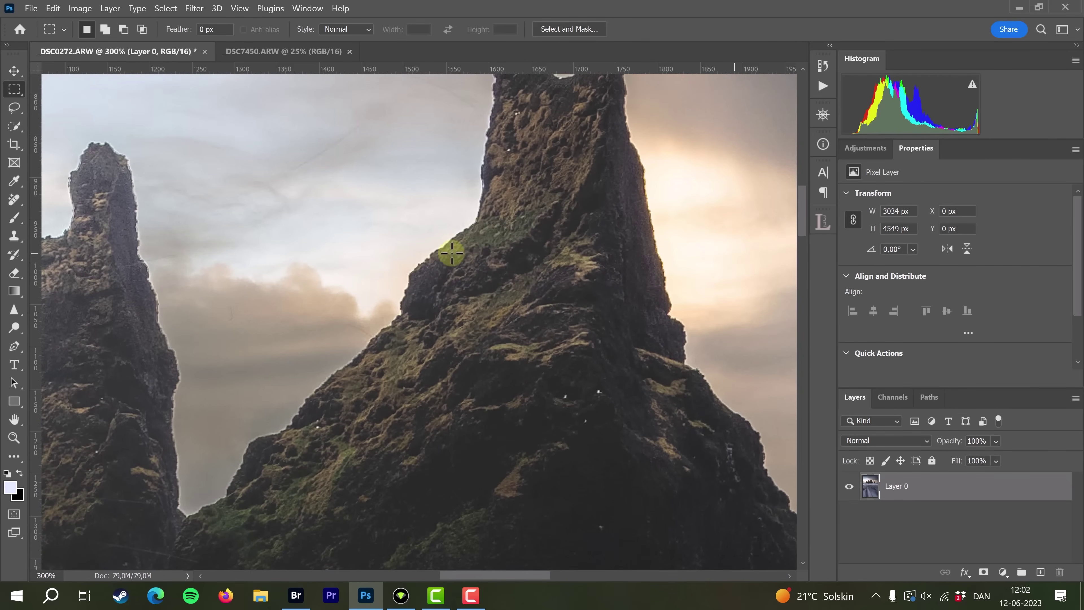
left_click_drag(482, 575, 521, 573)
left_click_drag(802, 223, 801, 235)
key("ctrl+plus")
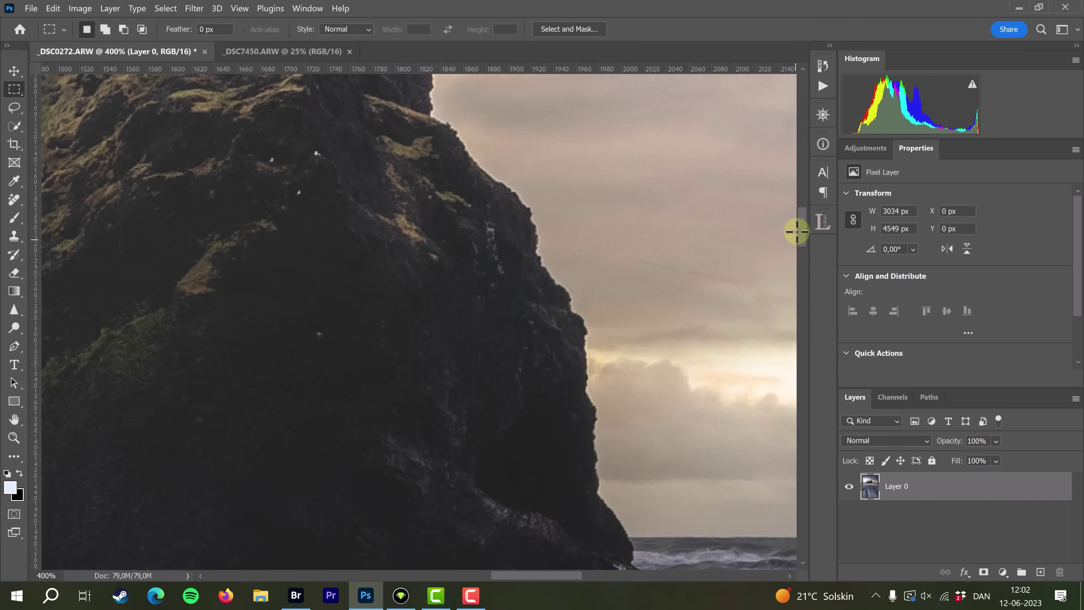
left_click_drag(795, 234, 795, 216)
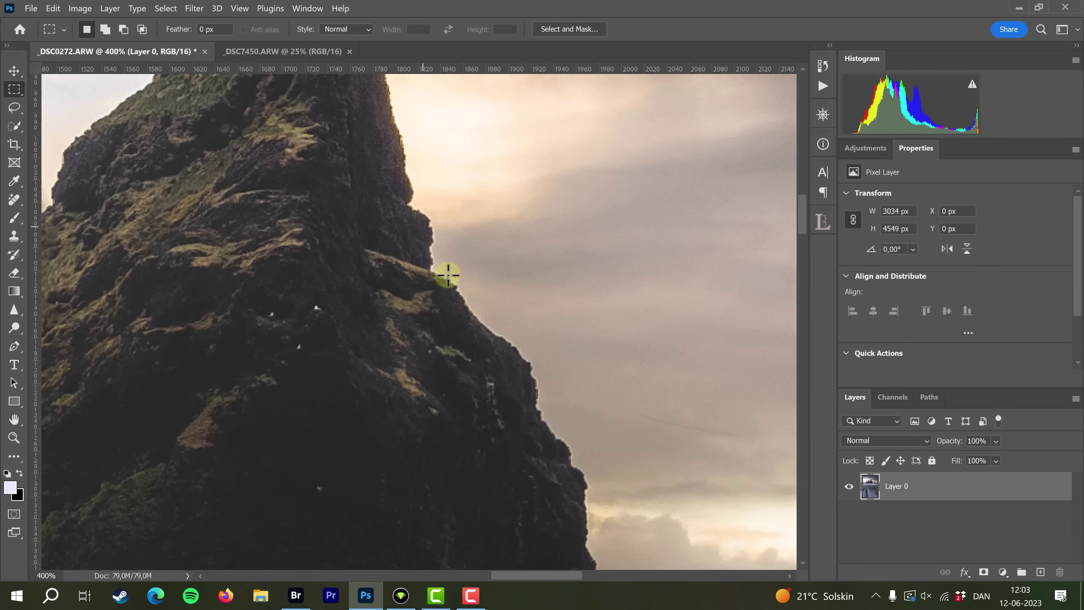
left_click_drag(803, 211, 803, 225)
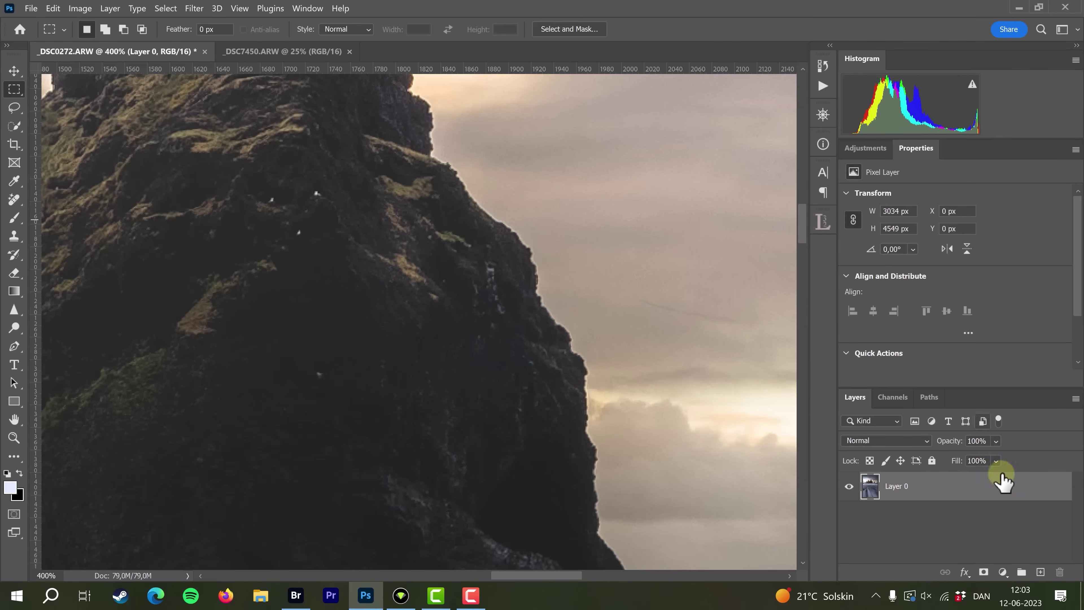
Step: Add a new empty layer above the photo layer and set its blend mode to Darken
left_click(1040, 572)
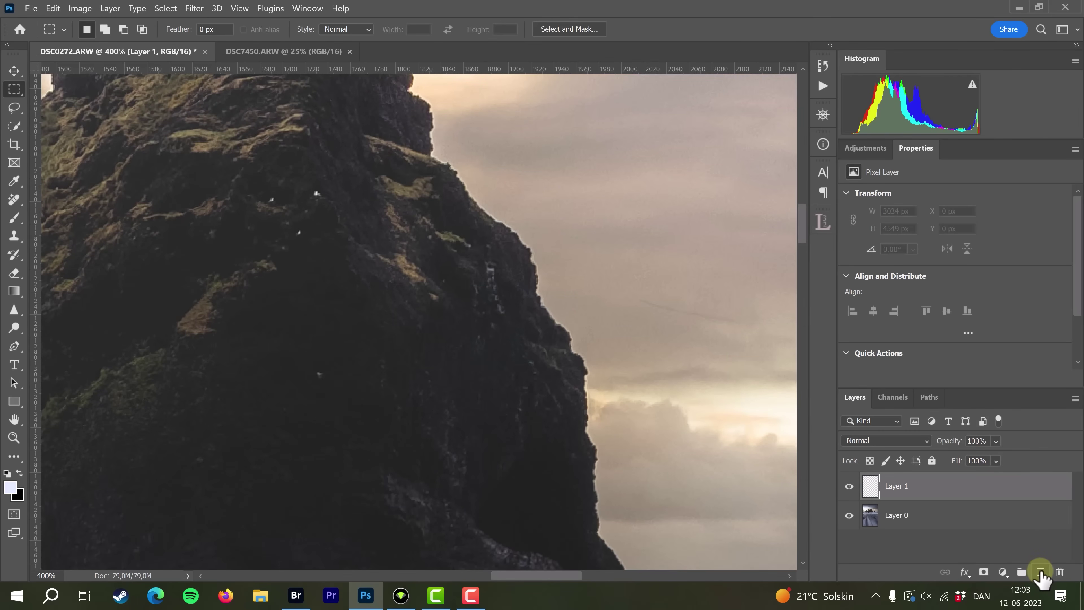
left_click(873, 442)
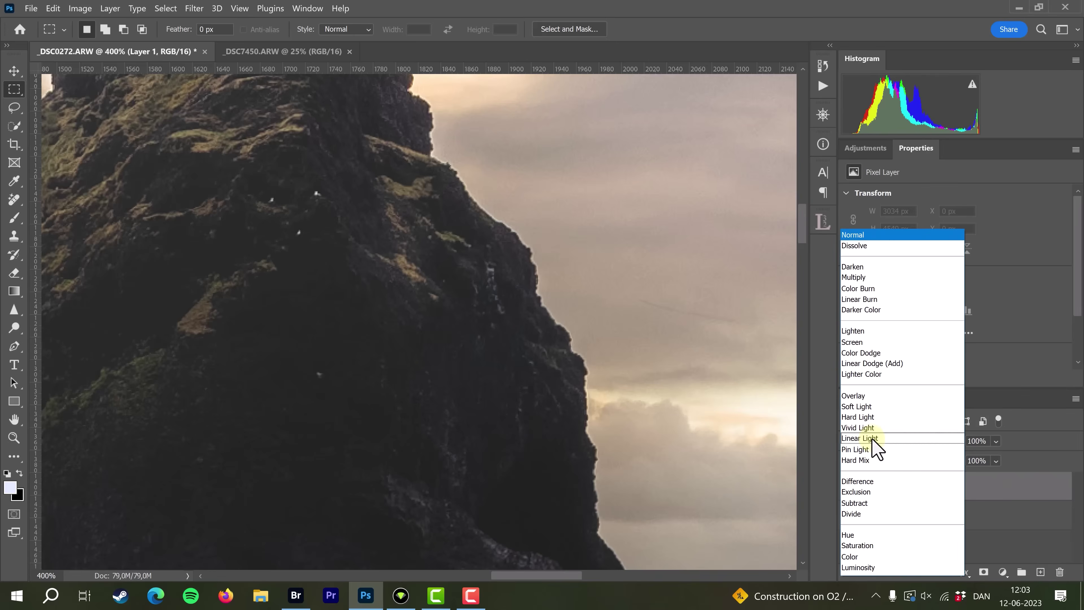
left_click(866, 268)
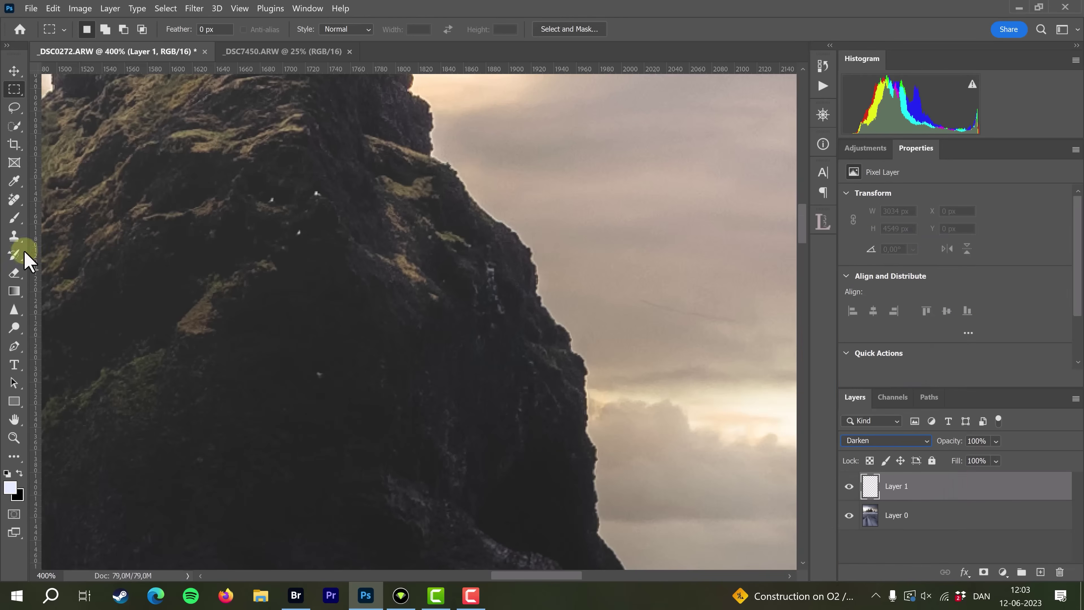
Step: Clone sky over the bright halo along the largest sea stack's right edge using a size 17 Clone Stamp, and toggle the layer for comparison
left_click(8, 239)
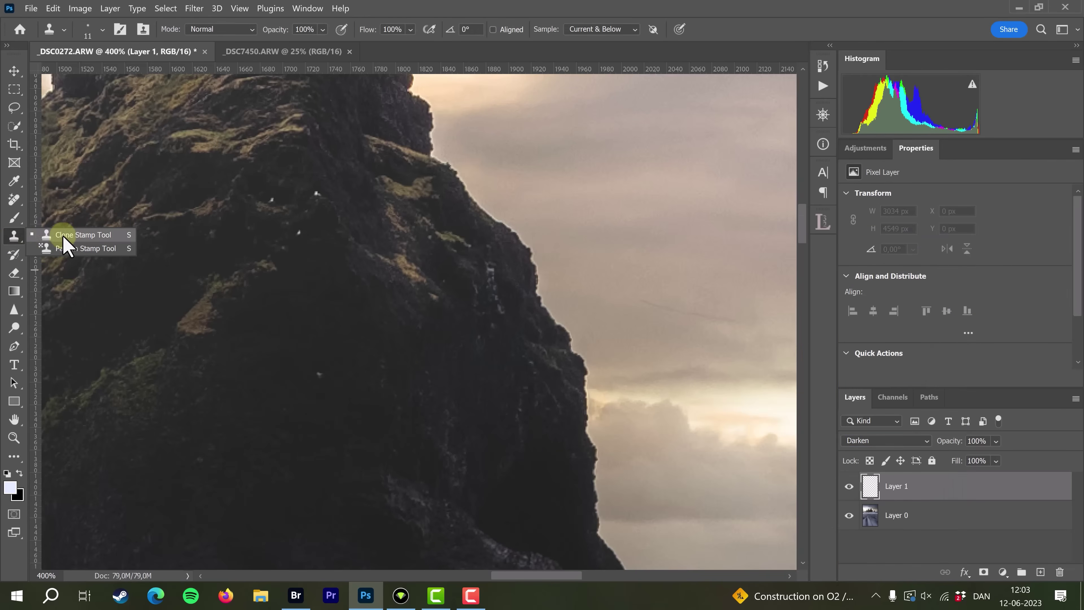
left_click(63, 235)
left_click_drag(593, 328, 604, 328)
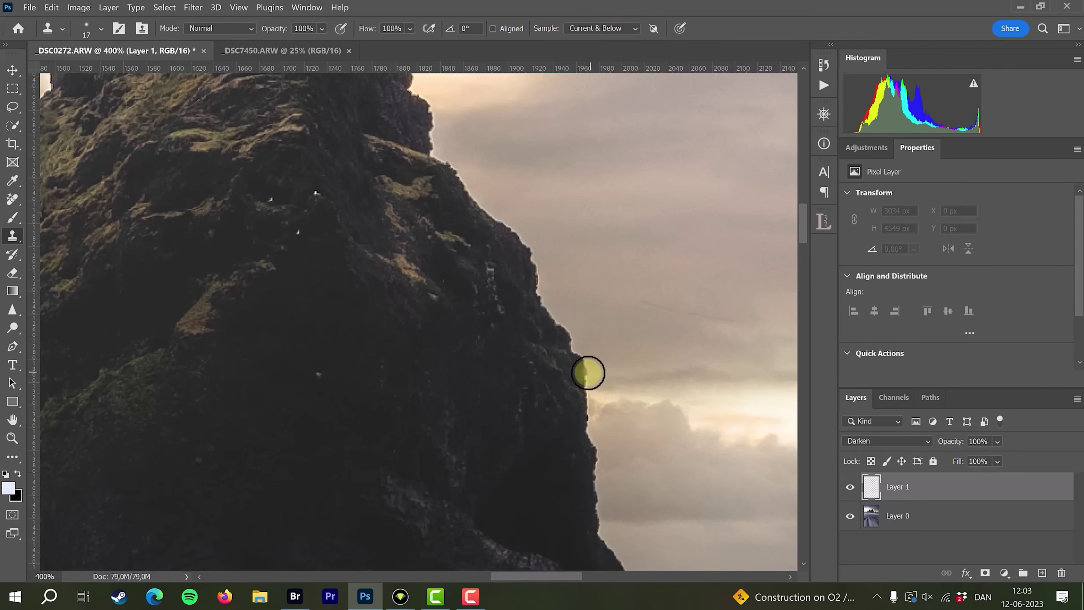
mouse_move(586, 360)
left_mouse_down()
mouse_move(544, 312)
mouse_move(519, 238)
mouse_move(479, 208)
mouse_move(428, 124)
mouse_move(437, 157)
mouse_move(467, 192)
left_mouse_up()
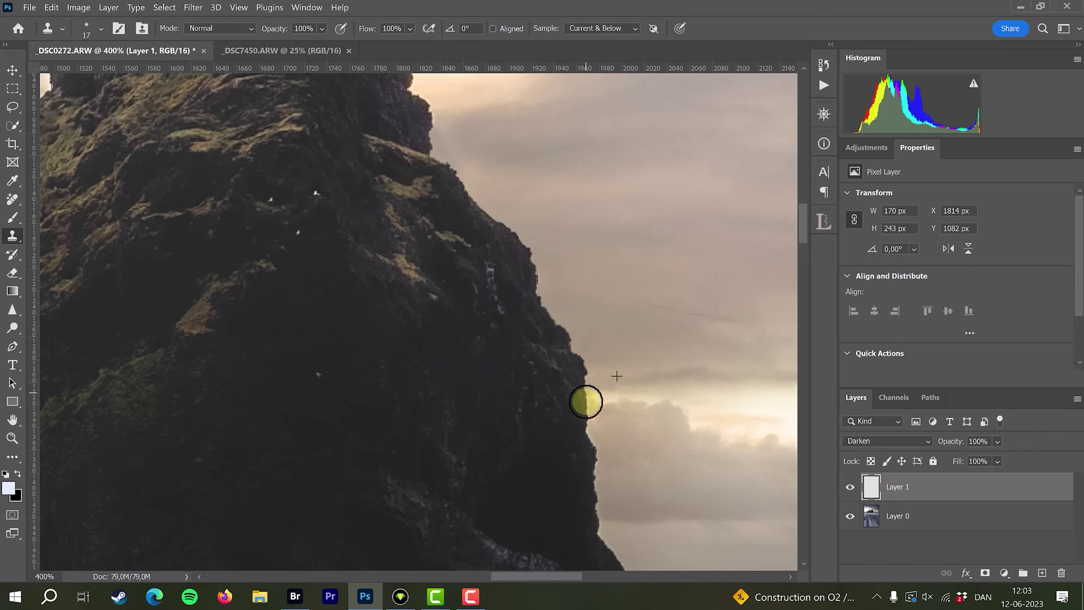
mouse_move(585, 413)
left_mouse_down()
mouse_move(595, 520)
mouse_move(619, 558)
left_mouse_up()
scroll(670, 490, "down", 1)
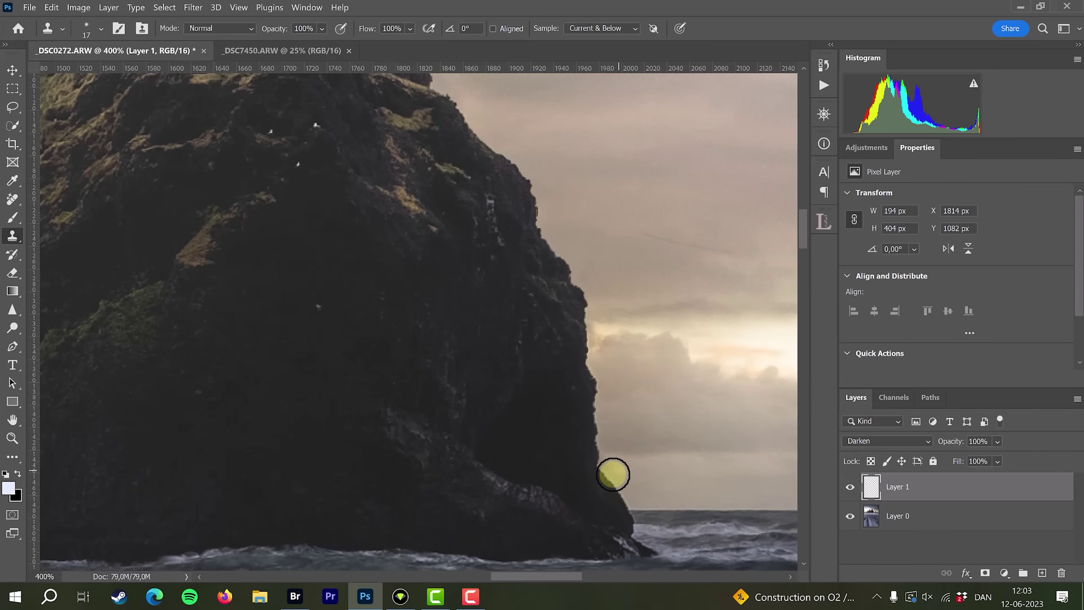
left_click_drag(620, 491, 626, 510)
scroll(740, 387, "up", 2)
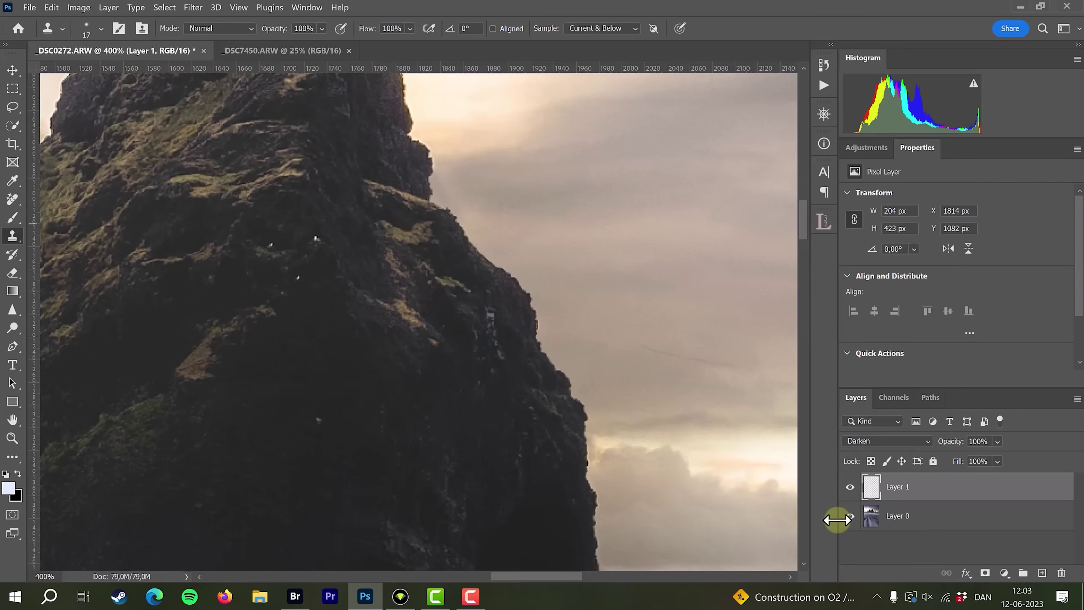
left_click(849, 486)
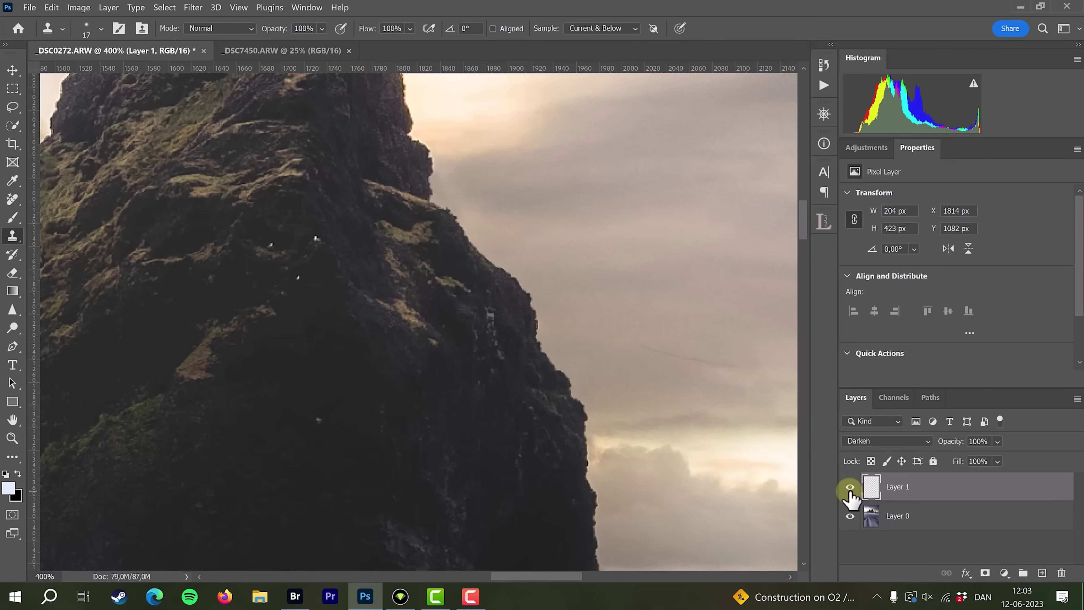